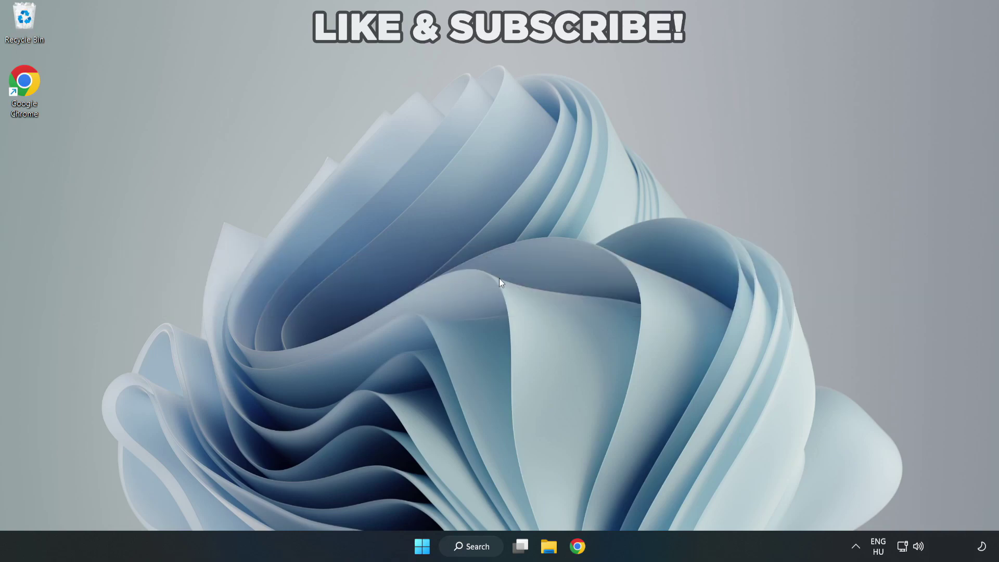
- Search for 'device manager' and launch Device Manager from the results
click(473, 544)
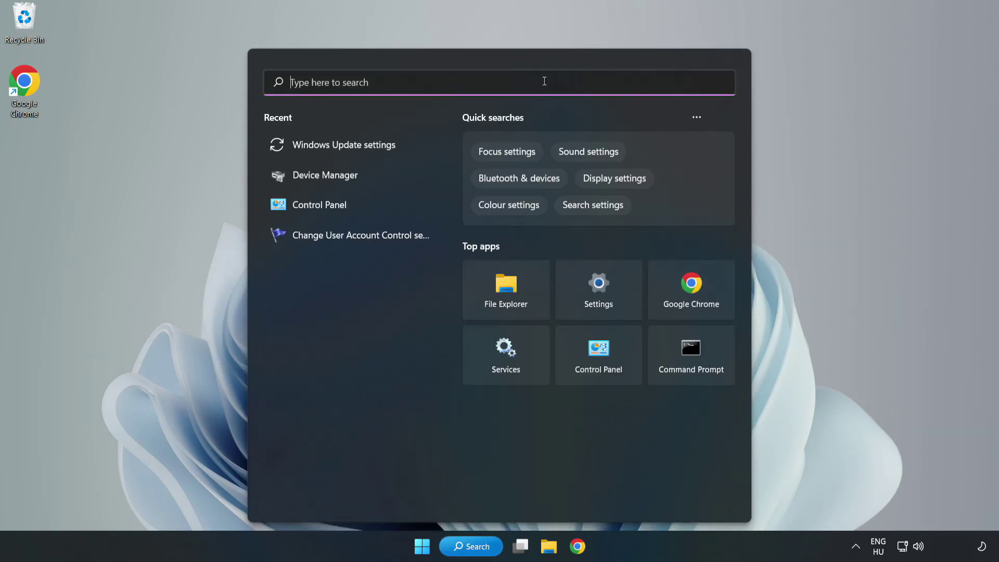
text(devic)
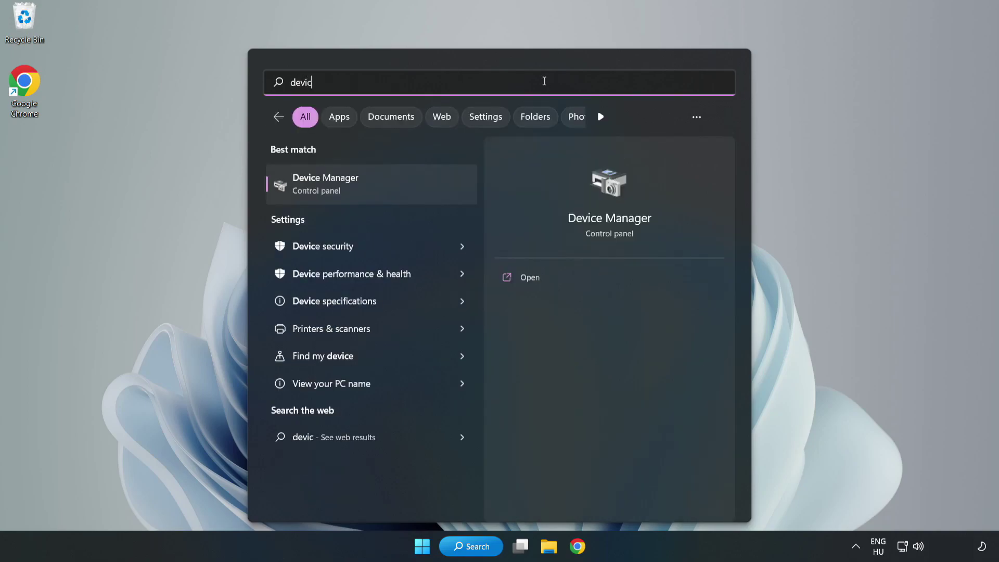
text(e manager)
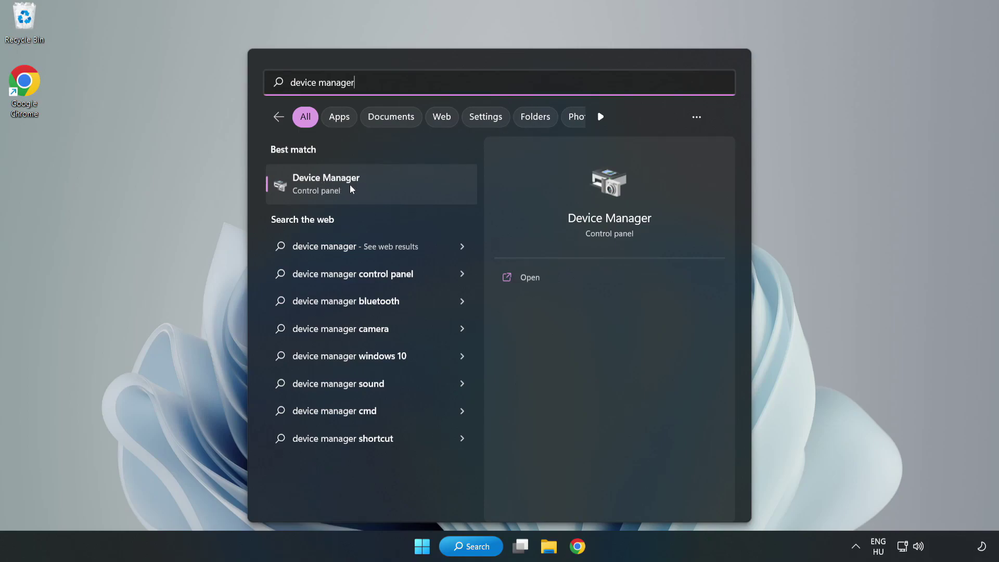
click(372, 193)
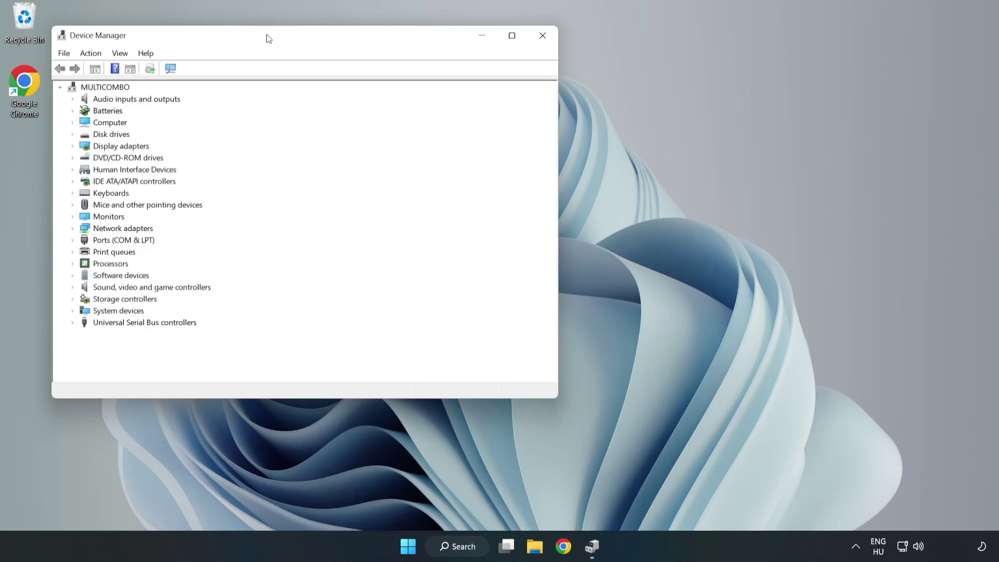
- Expand Display adapters and bring up the actions for the VMware SVGA 3D adapter
drag(267, 36, 445, 91)
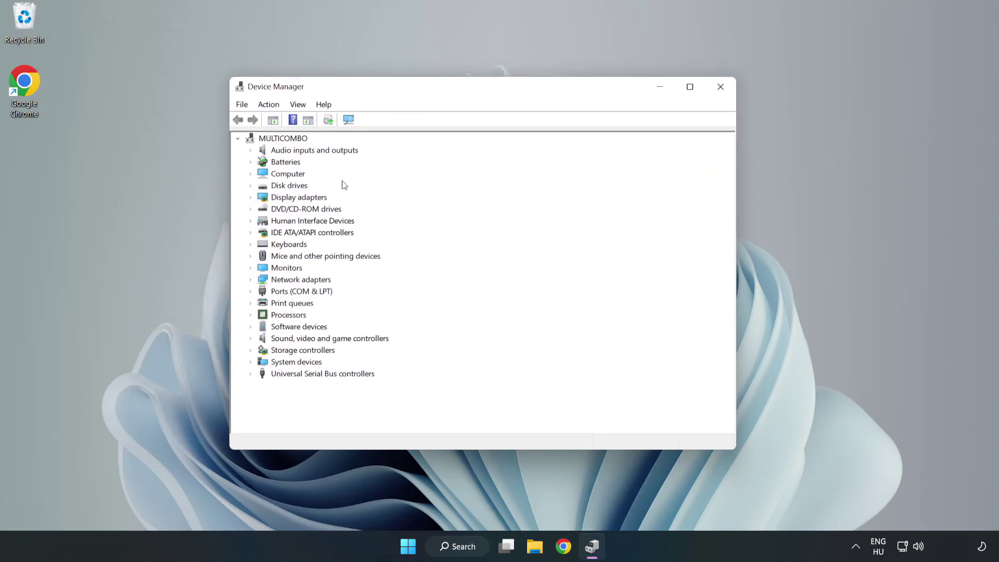
click(268, 201)
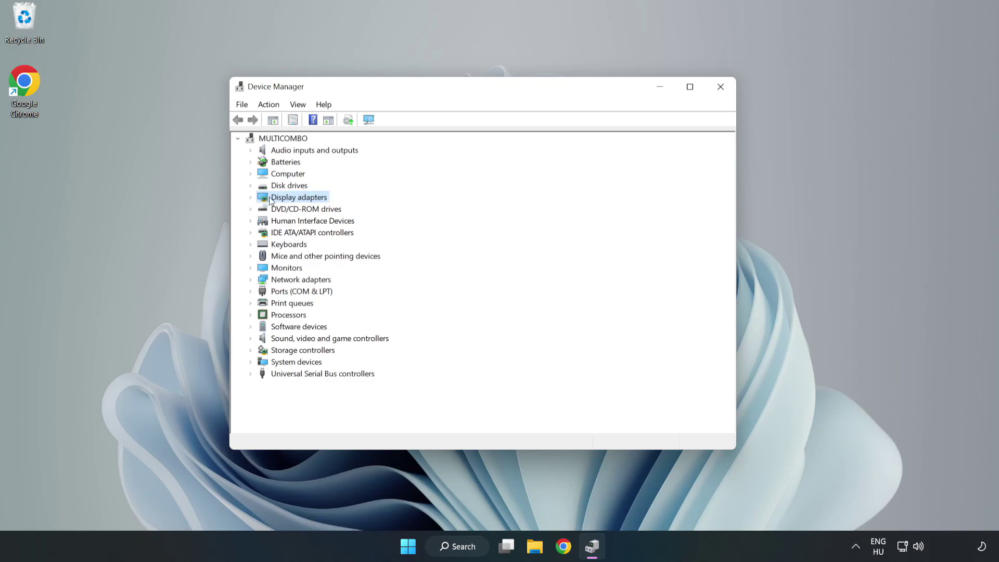
click(251, 198)
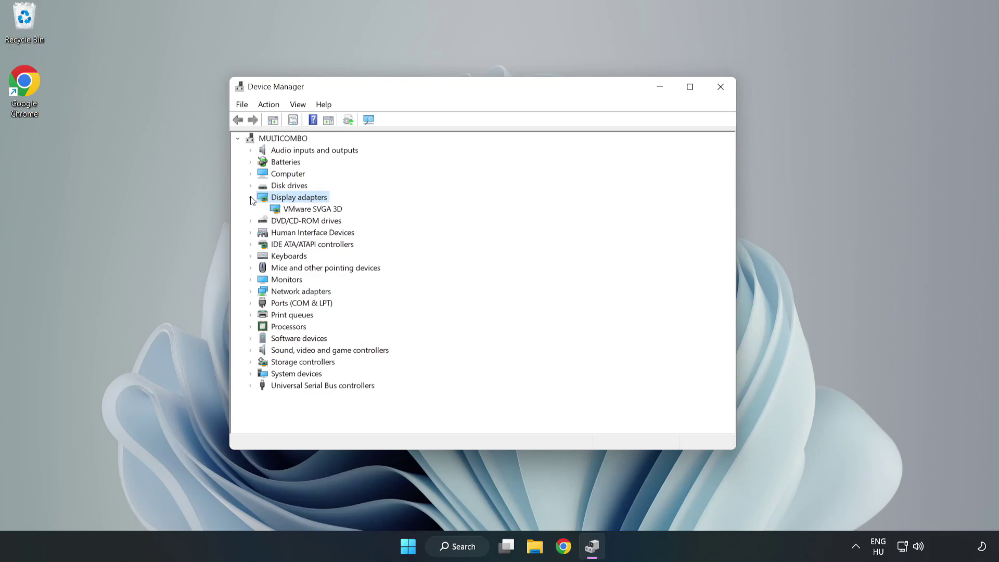
click(317, 209)
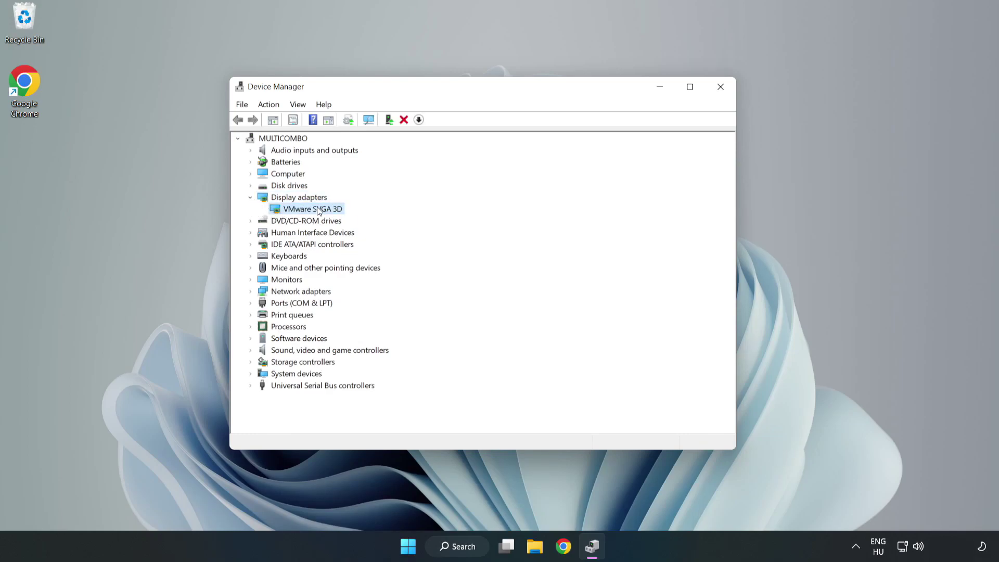
right_click(311, 213)
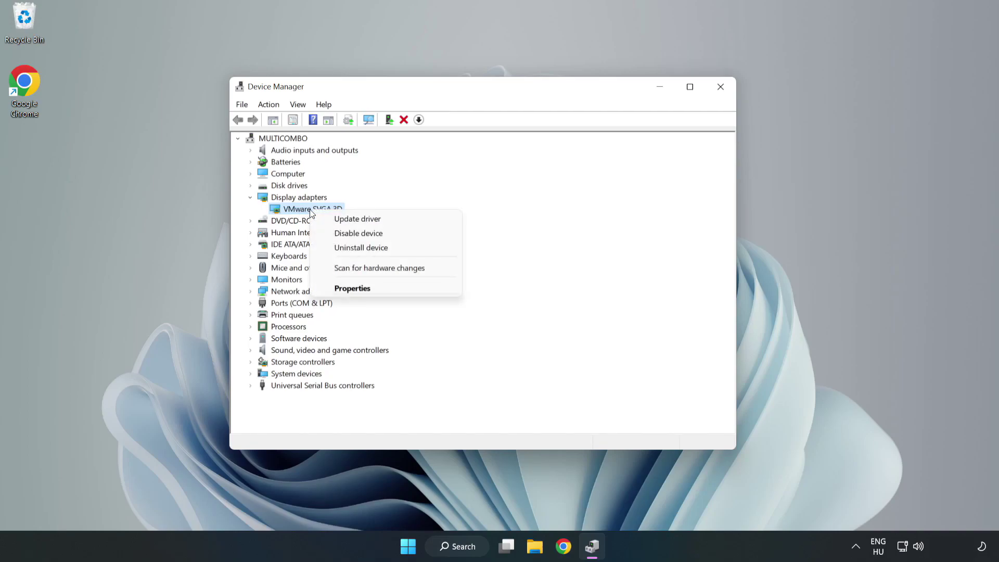
- Search automatically for a VMware SVGA 3D driver, confirm it is current, and close Device Manager
click(388, 222)
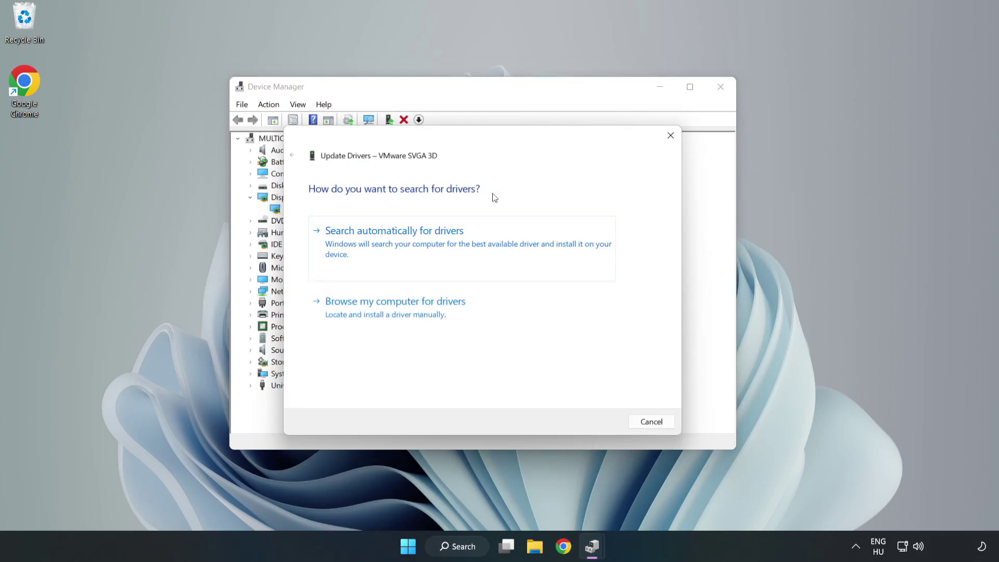
click(398, 243)
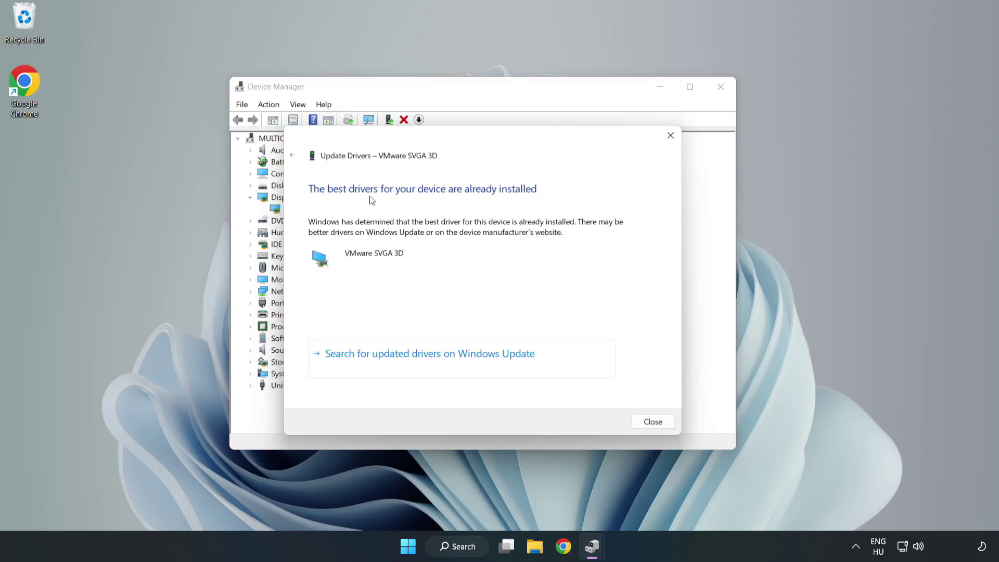
click(655, 423)
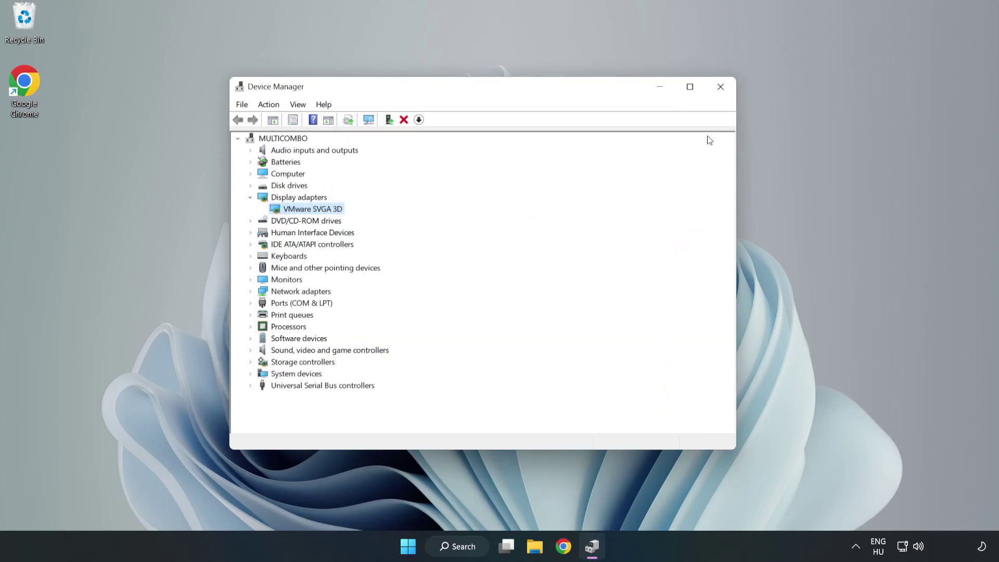
click(721, 89)
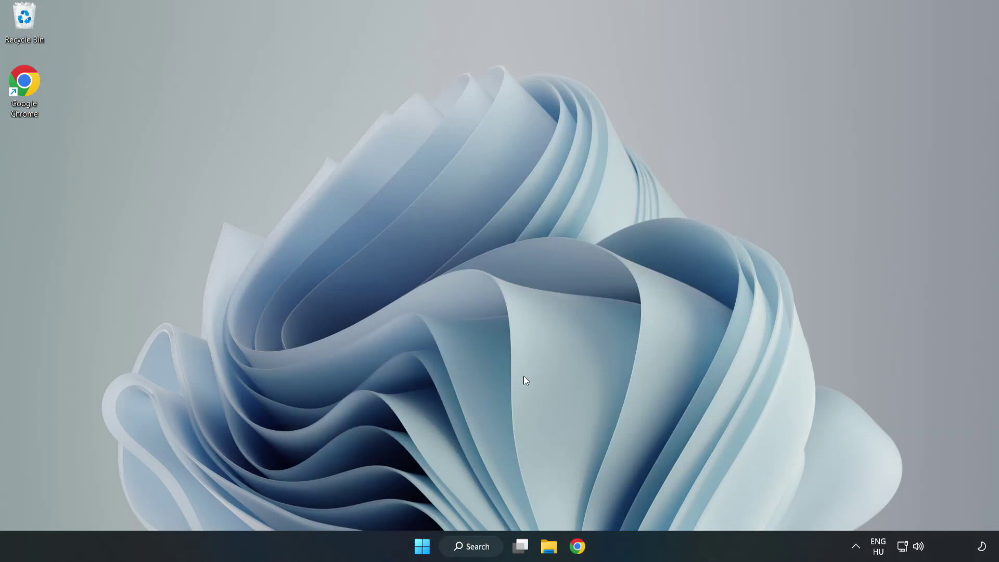
- Search for 'updates' and open the Windows Update settings page
click(471, 546)
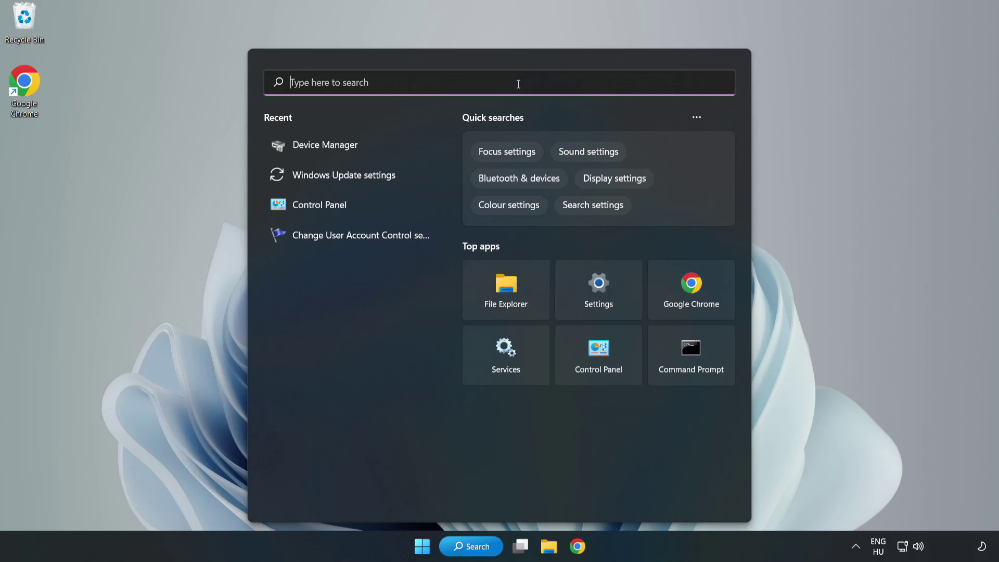
text(updates)
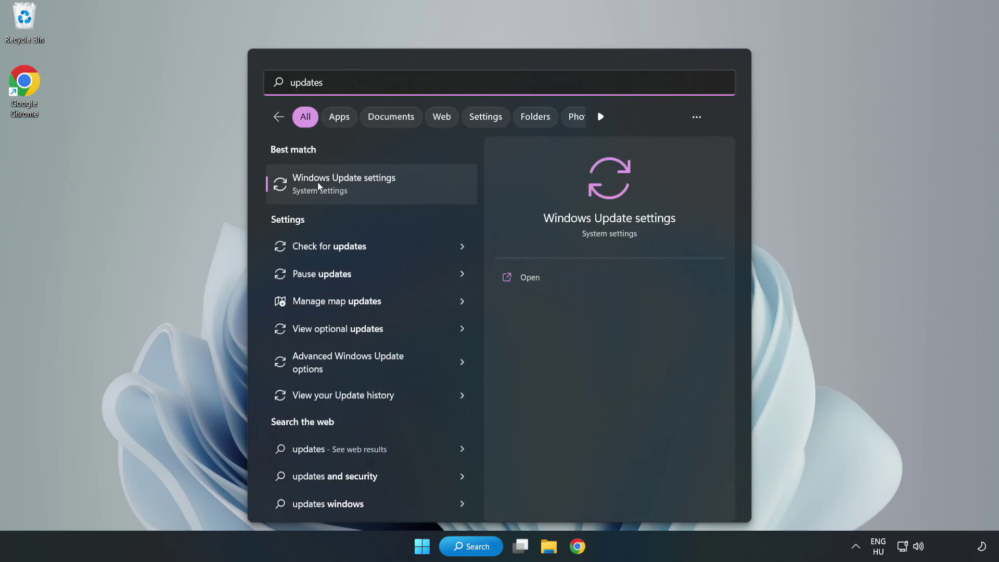
click(357, 190)
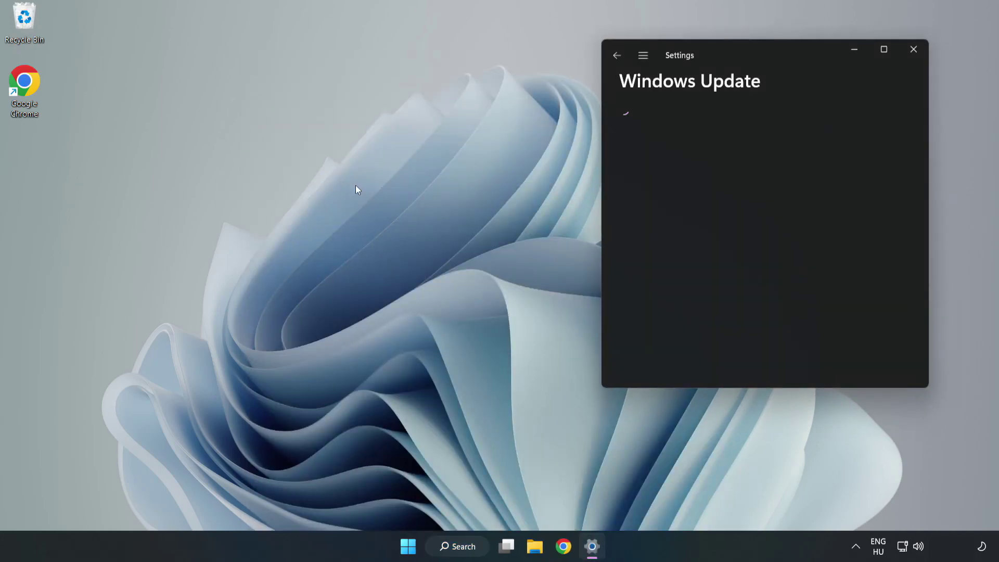
- Maximize Settings, check for Windows updates until up to date, then close Settings
click(885, 50)
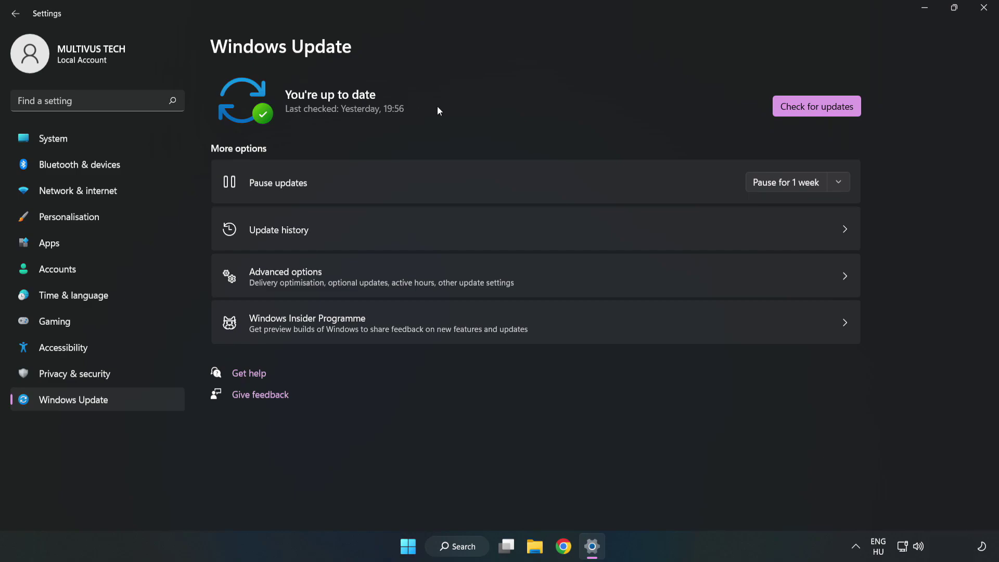
click(820, 108)
click(985, 10)
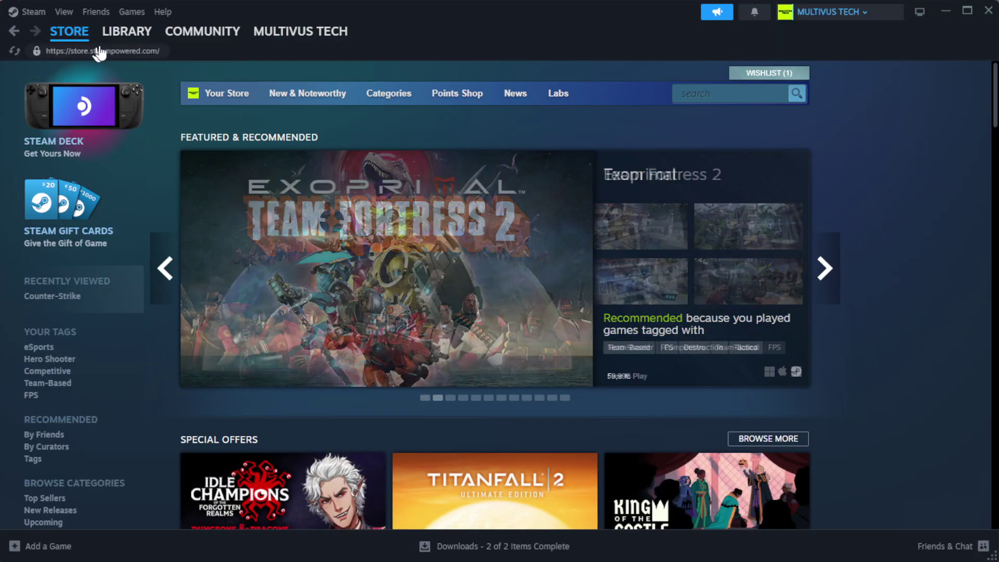
- Open Properties for YOUR NOT WORKING GAME from the Steam Library home
mouse_move(131, 40)
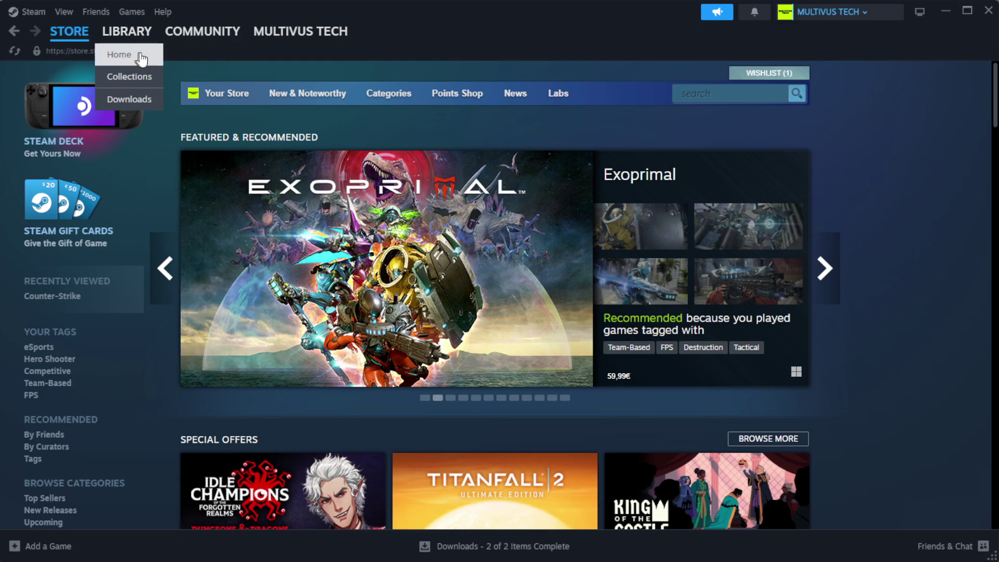
click(143, 56)
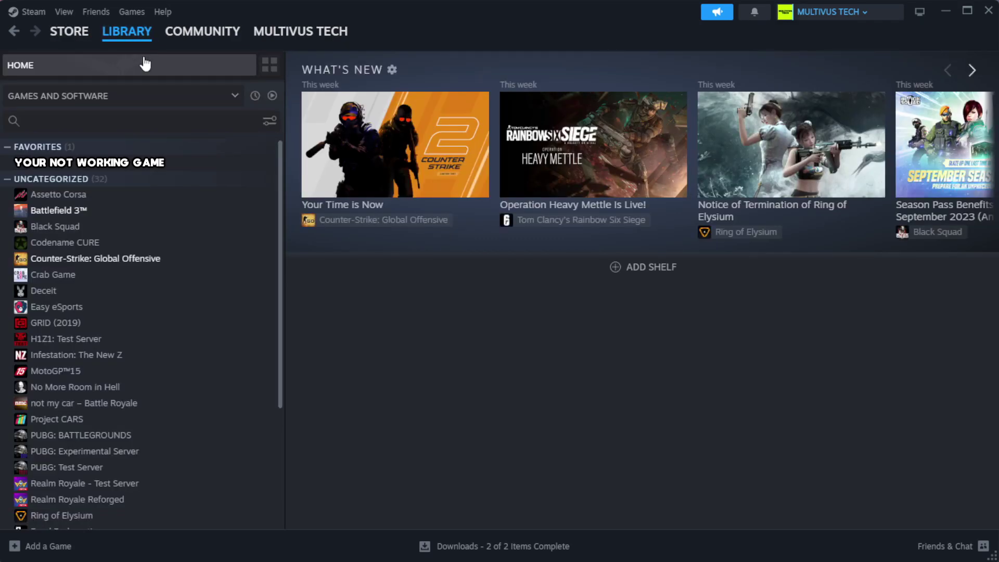
right_click(245, 164)
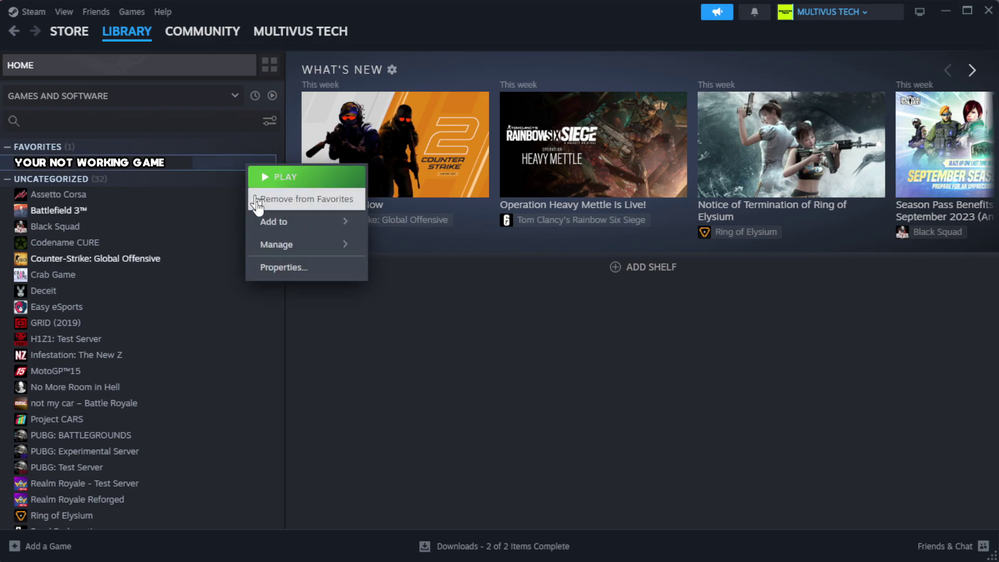
click(318, 274)
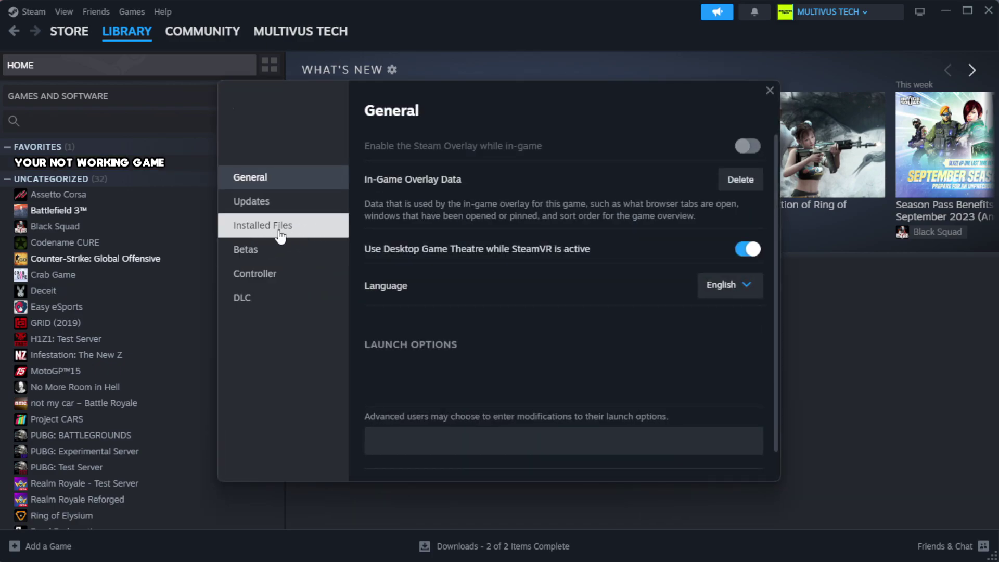
- Verify integrity of the game's installed files until all 1039 files validate
click(329, 237)
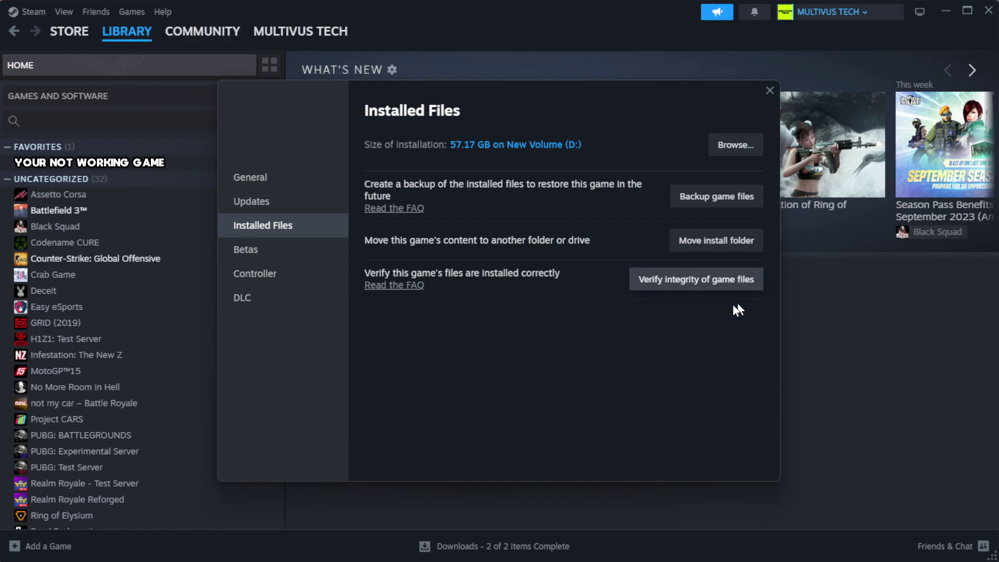
click(703, 290)
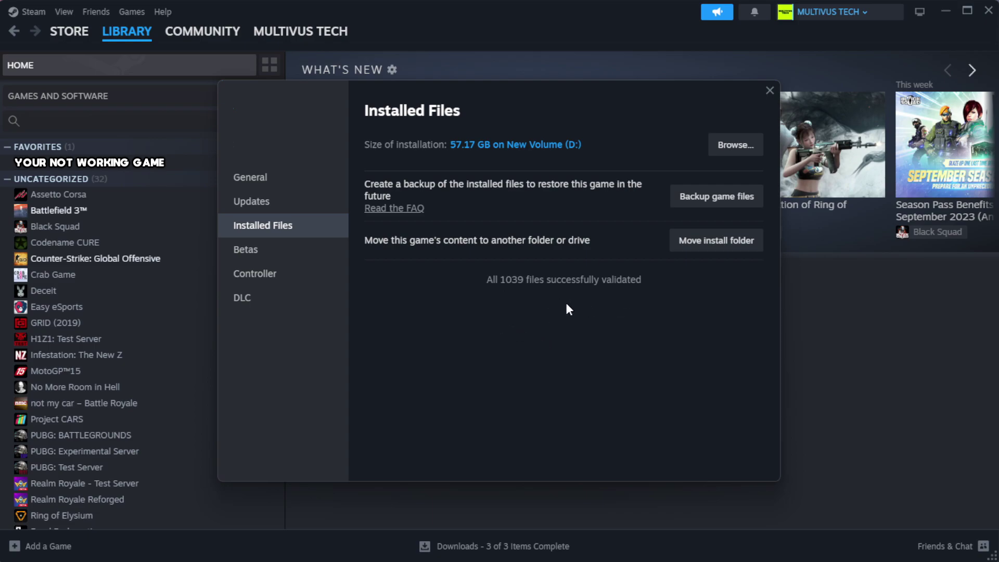
- Browse to the game's install folder and bring up the YOUR NOT WORKING GAME shortcut's actions
click(734, 146)
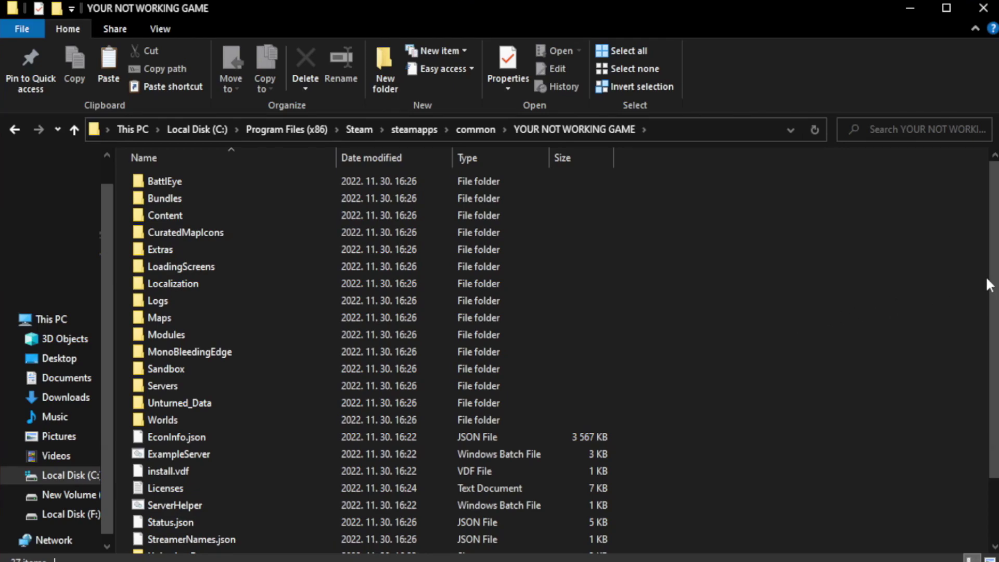
scroll(989, 285, down, 2)
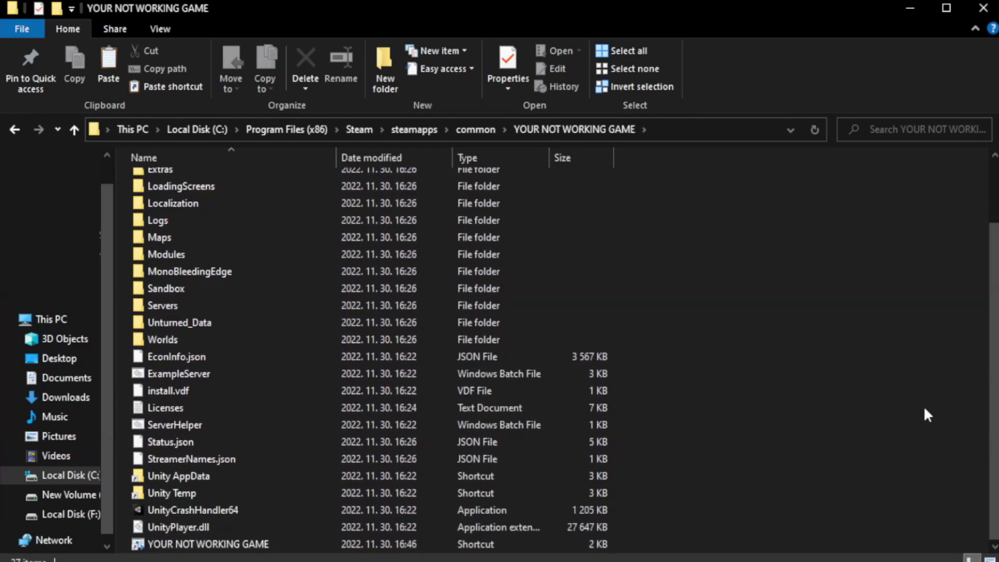
click(390, 545)
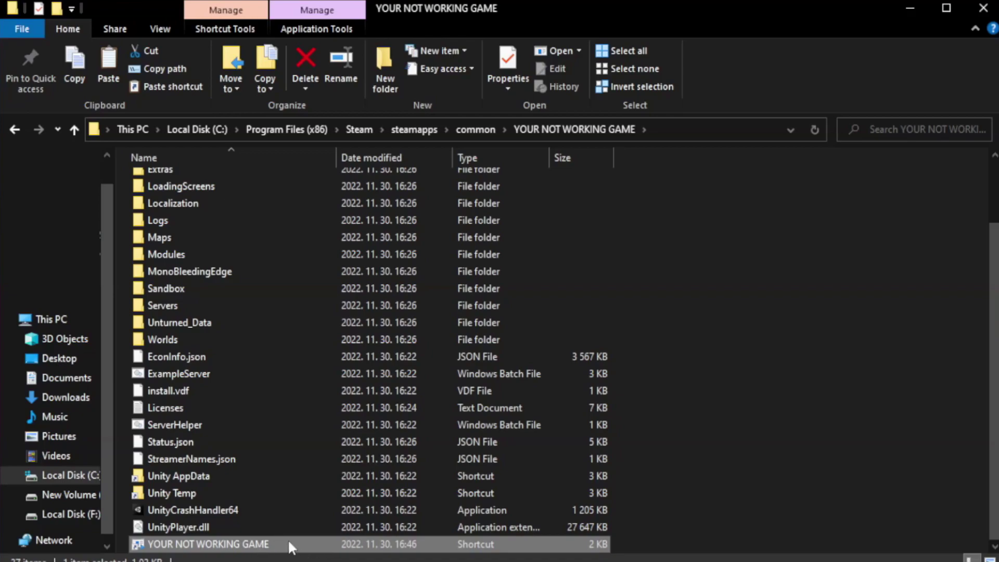
right_click(333, 543)
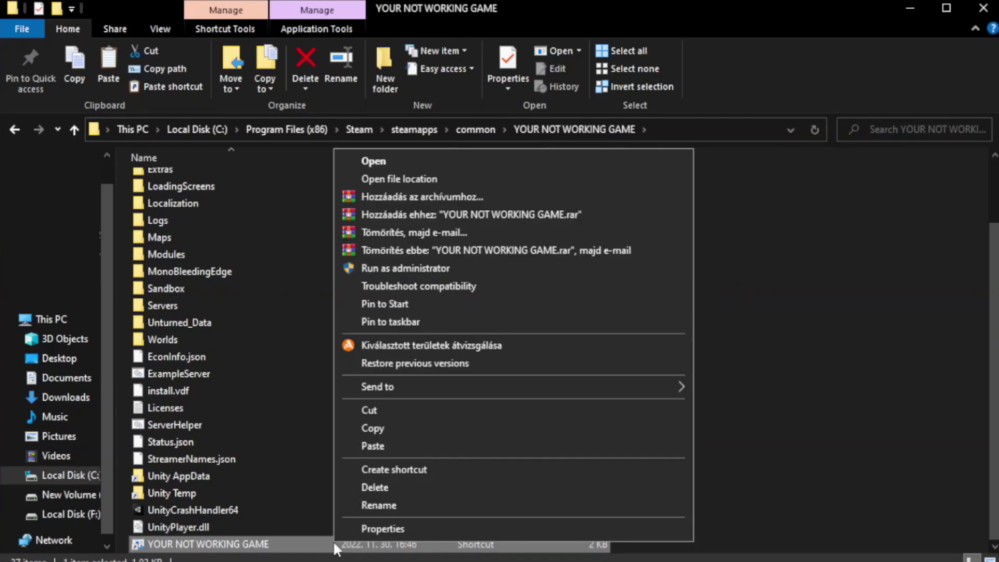
- Set the shortcut to Windows 8 compatibility, run as administrator, fullscreen optimizations disabled, and apply
click(510, 529)
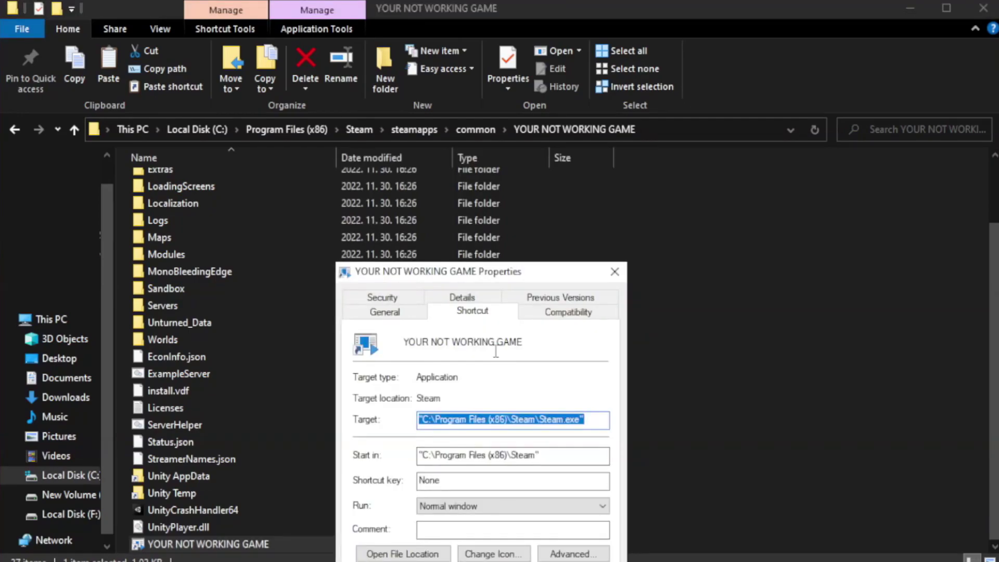
drag(500, 276, 502, 102)
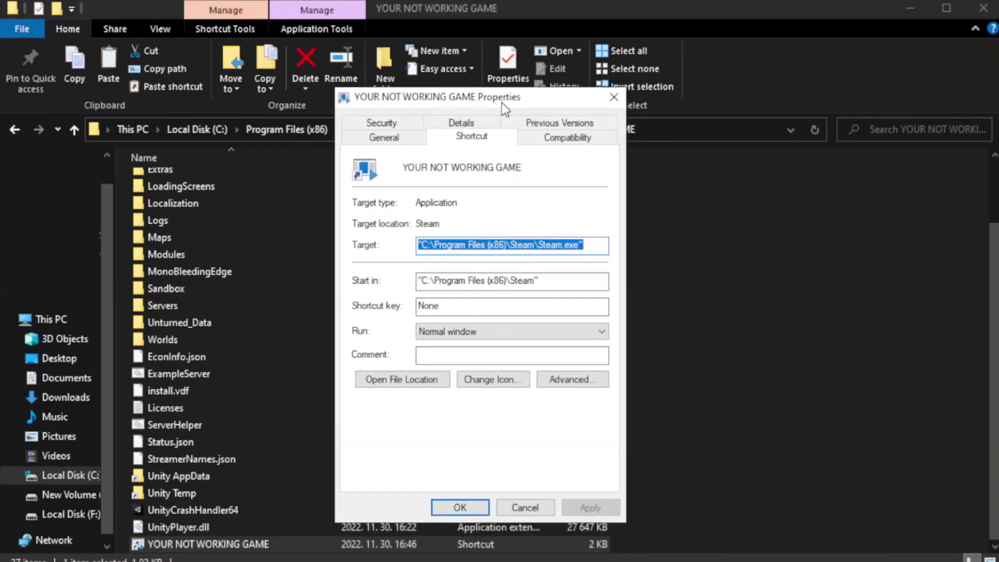
click(565, 146)
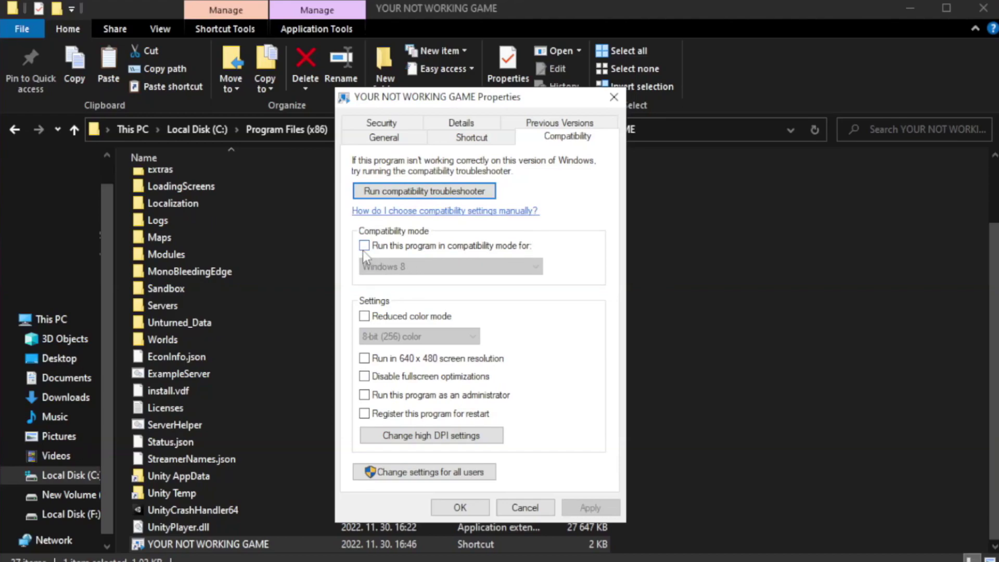
click(397, 248)
click(447, 266)
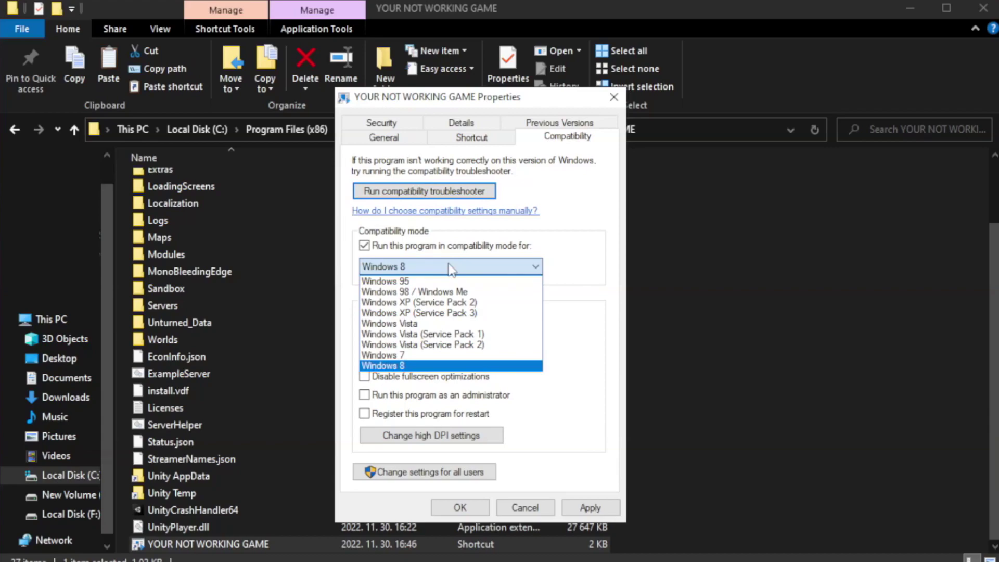
click(424, 366)
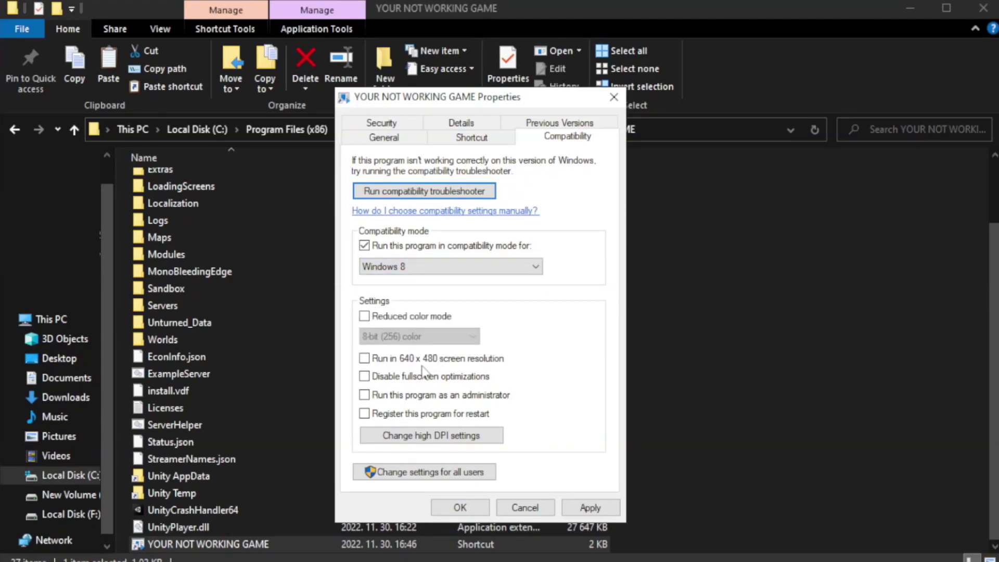
click(390, 383)
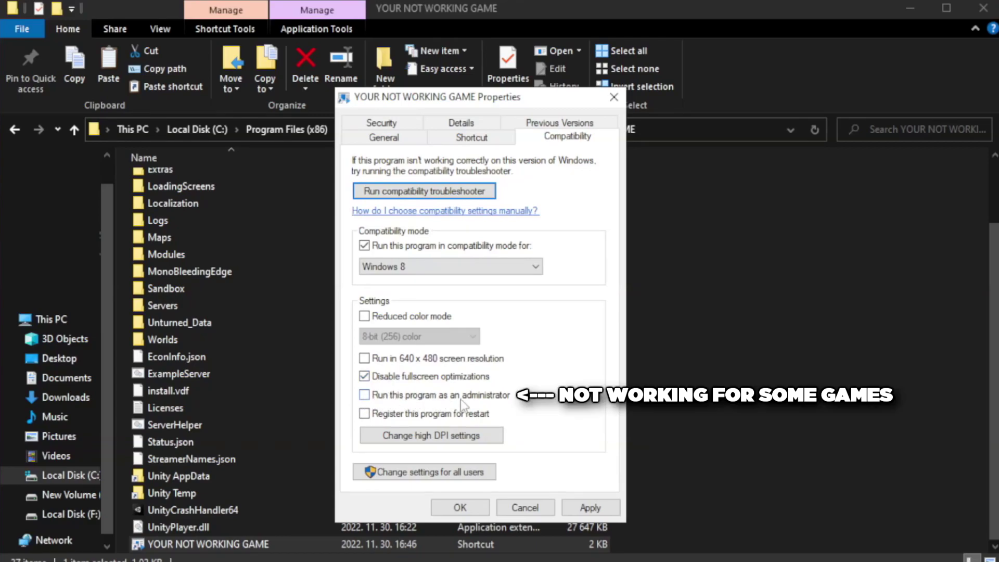
click(393, 404)
click(589, 507)
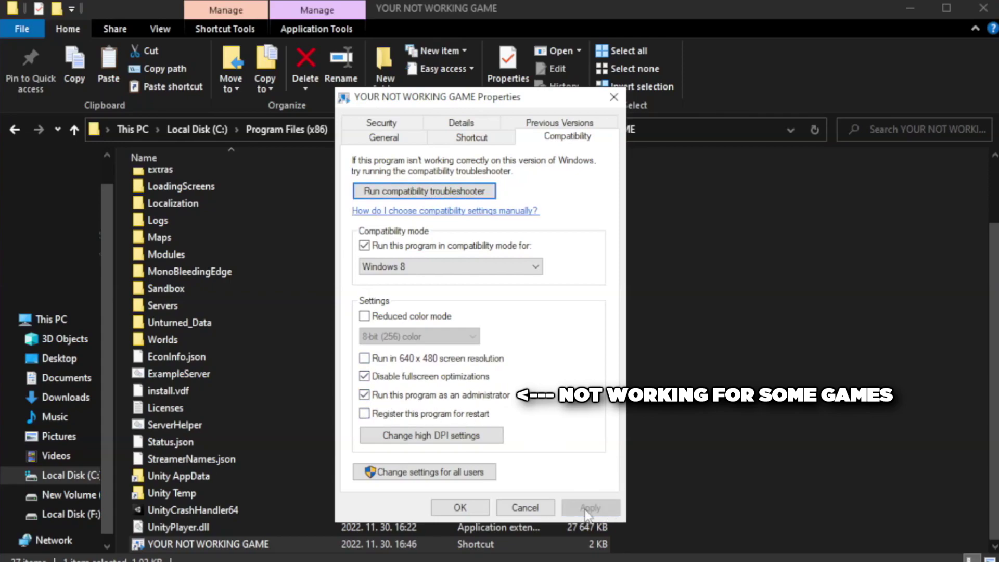
click(459, 511)
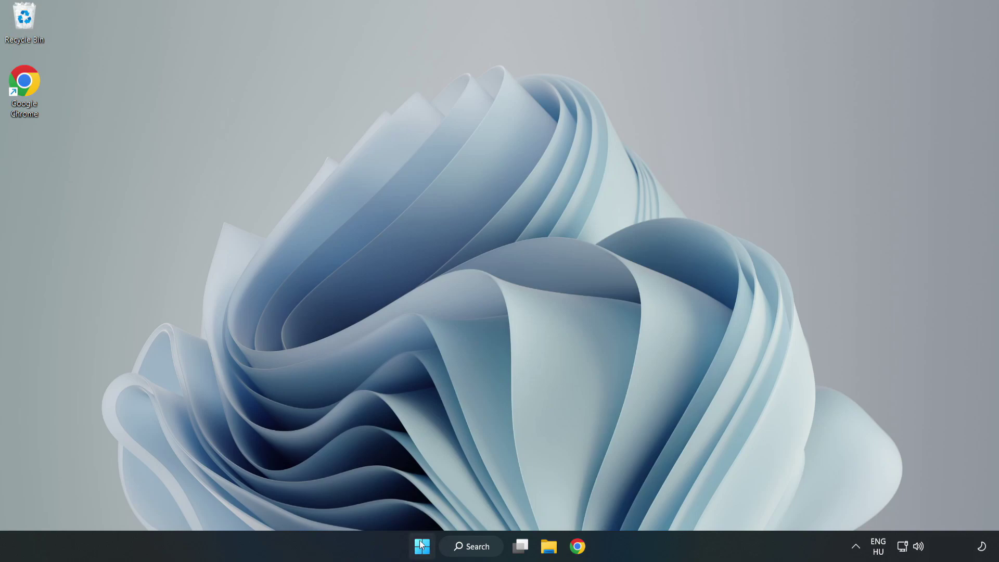
- Launch Task Manager from the Start button's Win+X menu
right_click(425, 551)
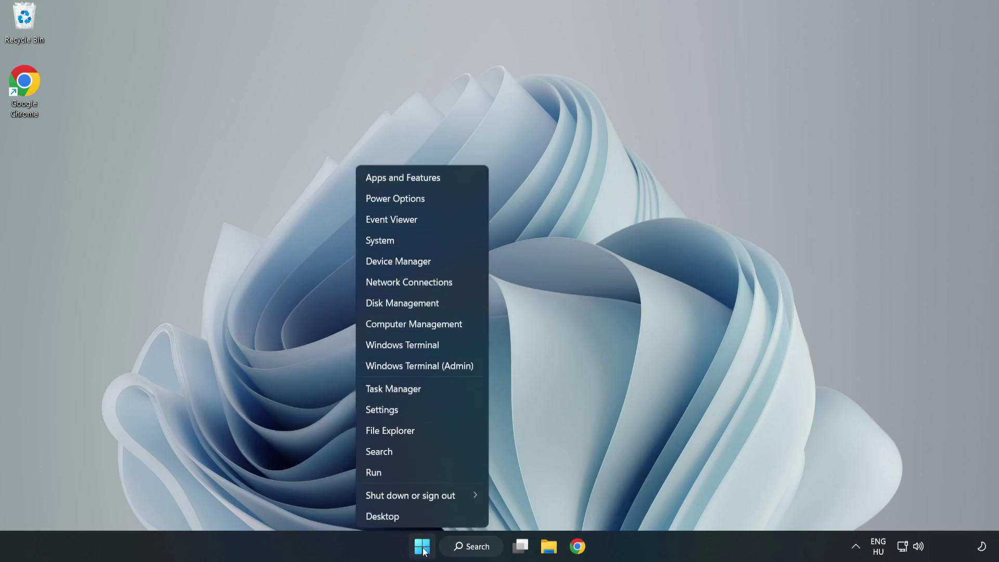
click(421, 390)
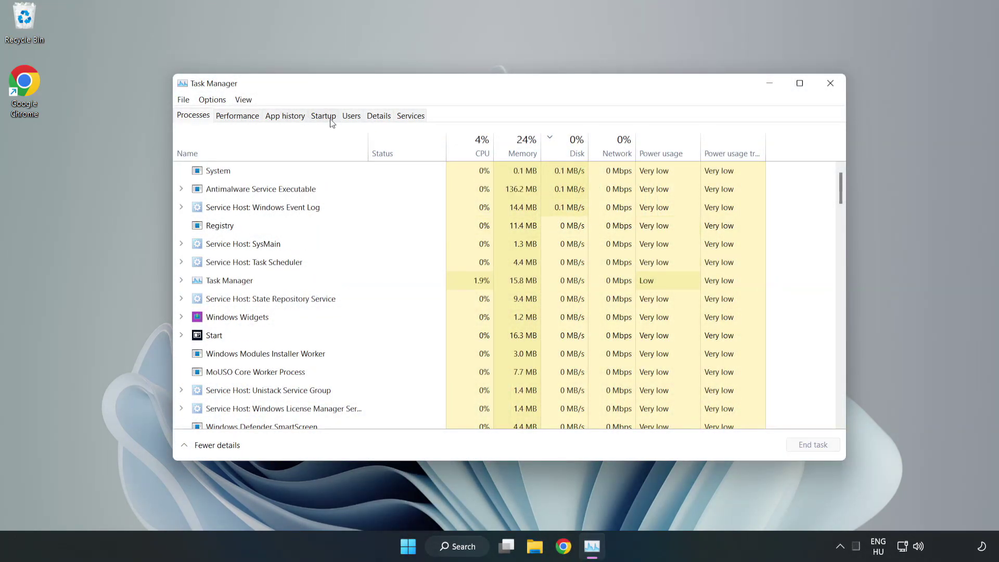
- In the Startup apps list, disable Cortana, Microsoft Edge, Microsoft Teams and Phone Link, then close Task Manager
click(325, 119)
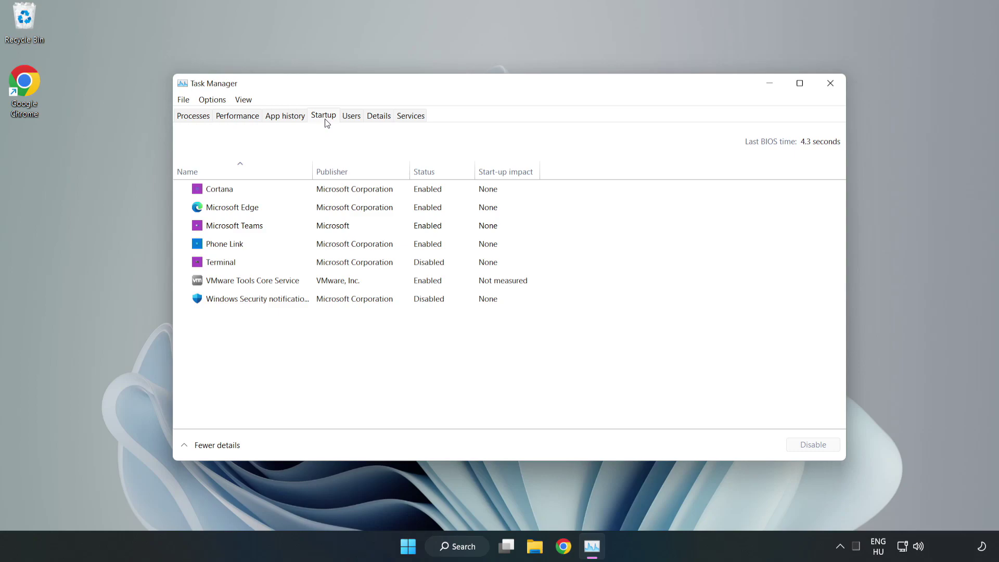
click(345, 197)
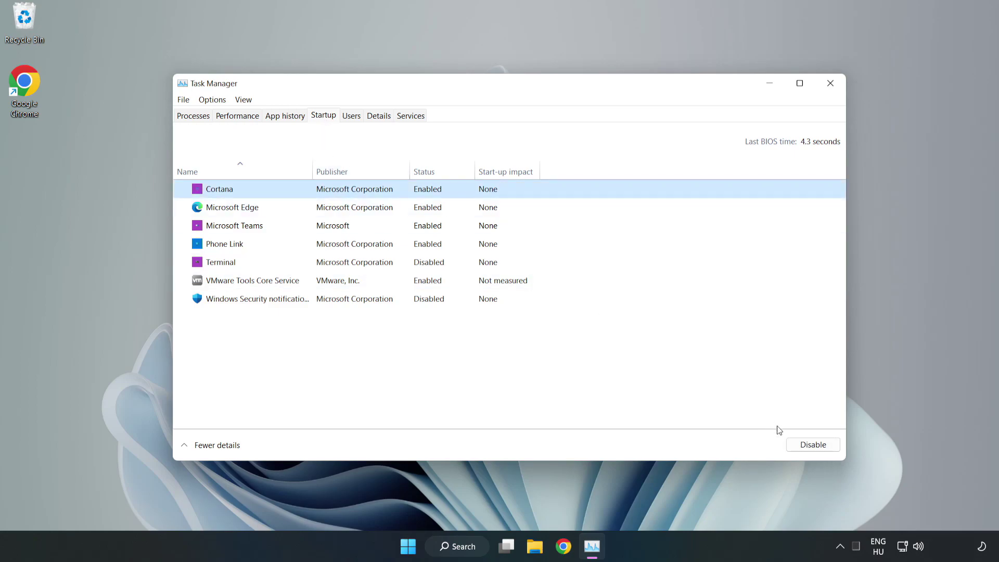
click(808, 446)
click(434, 207)
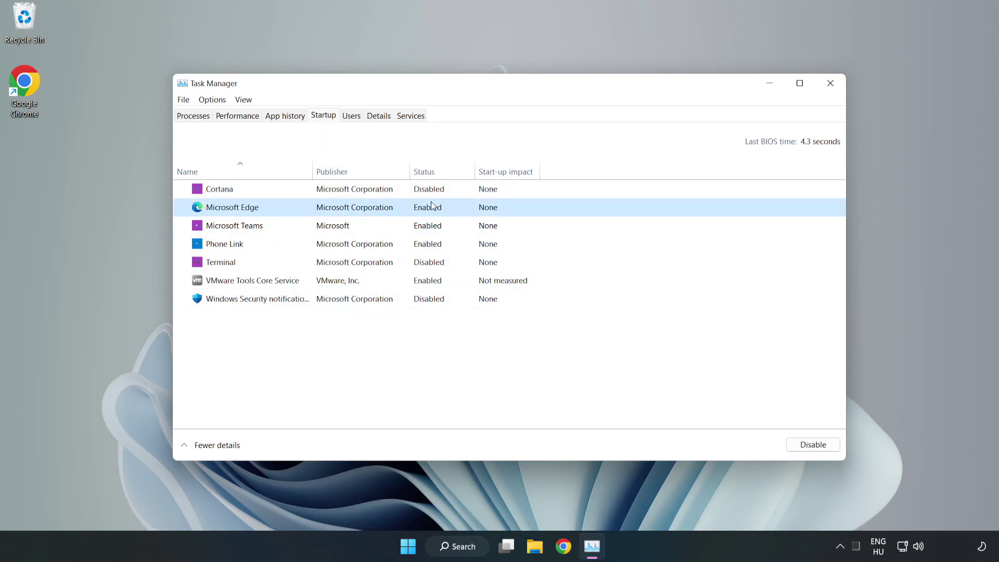
click(805, 444)
click(339, 225)
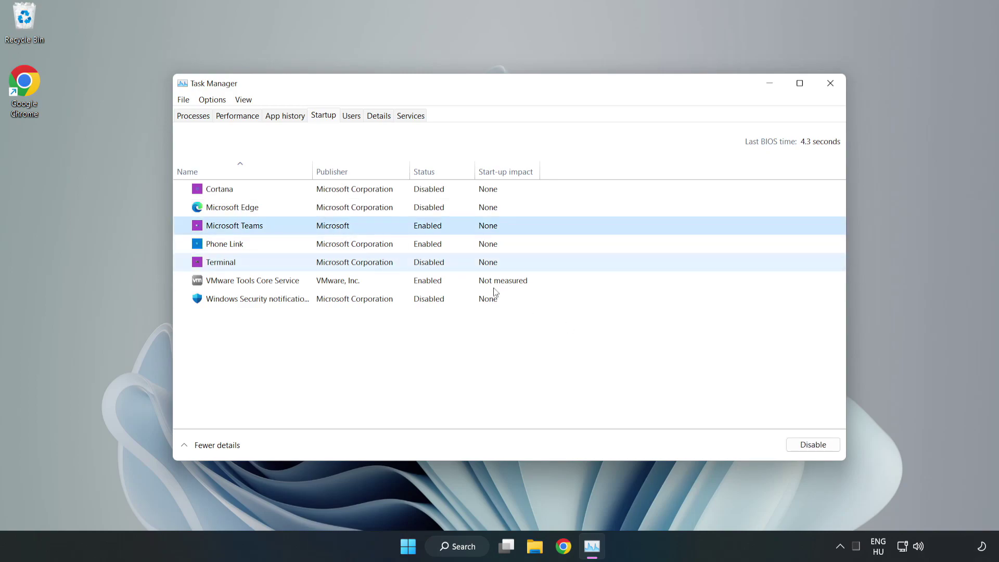
click(807, 446)
click(334, 245)
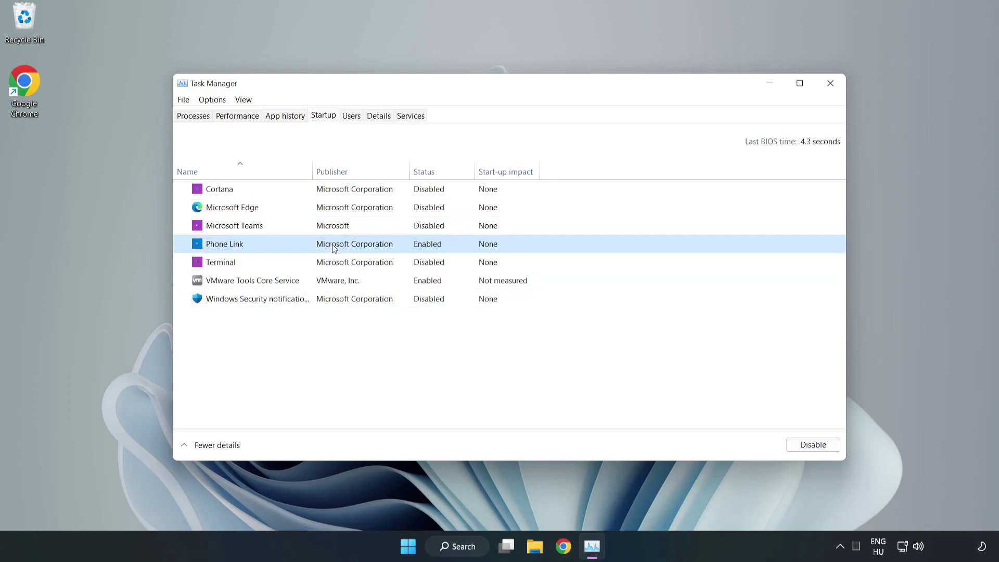
click(804, 447)
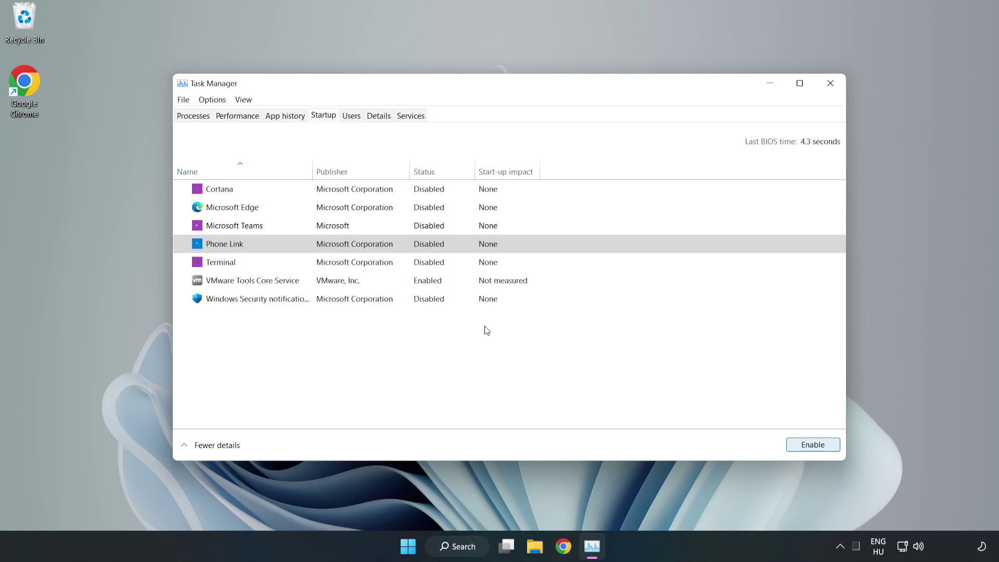
click(831, 84)
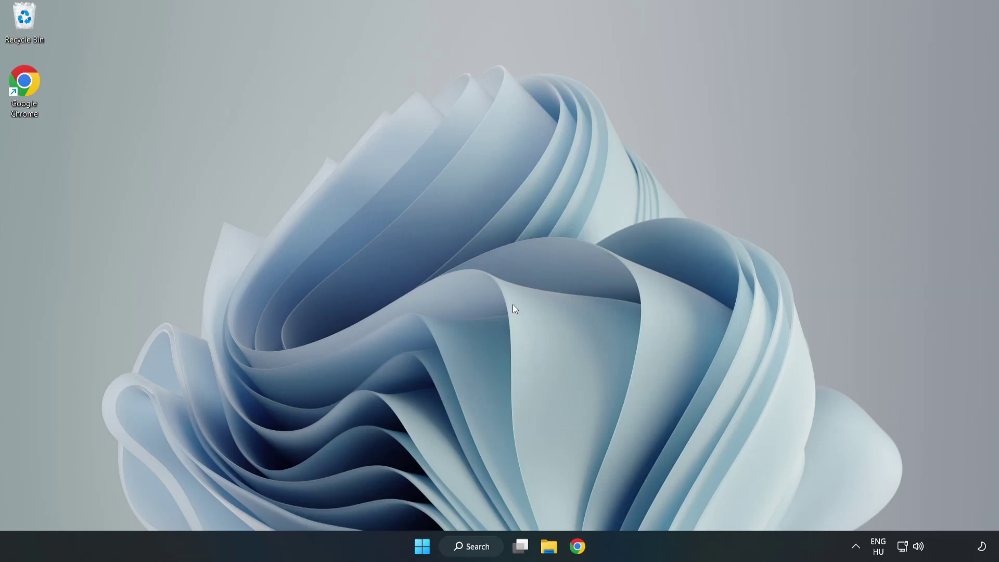
- Return to Chrome's DirectX End-User Runtime page and download dxwebsetup.exe
click(576, 548)
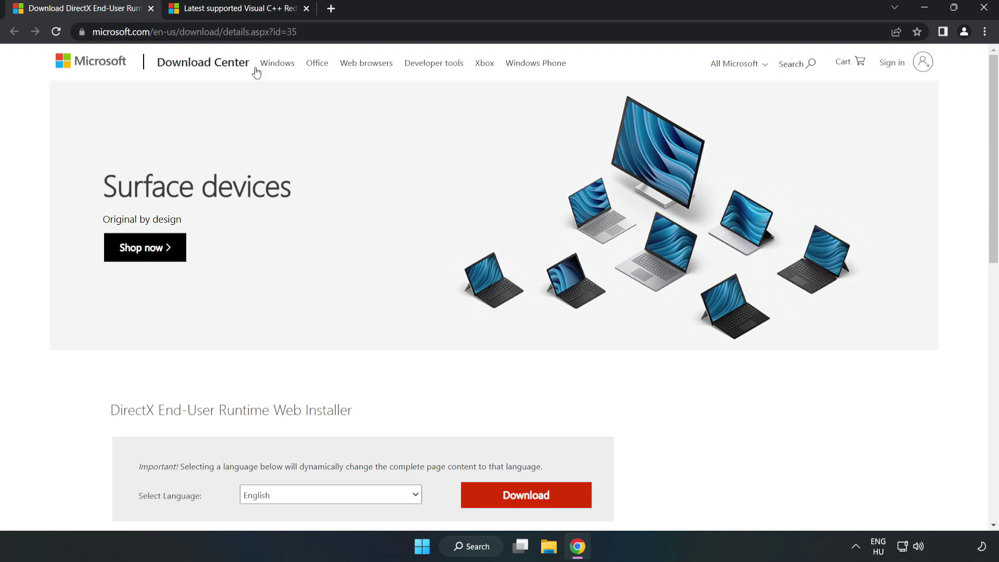
key(ctrl+l)
key(End)
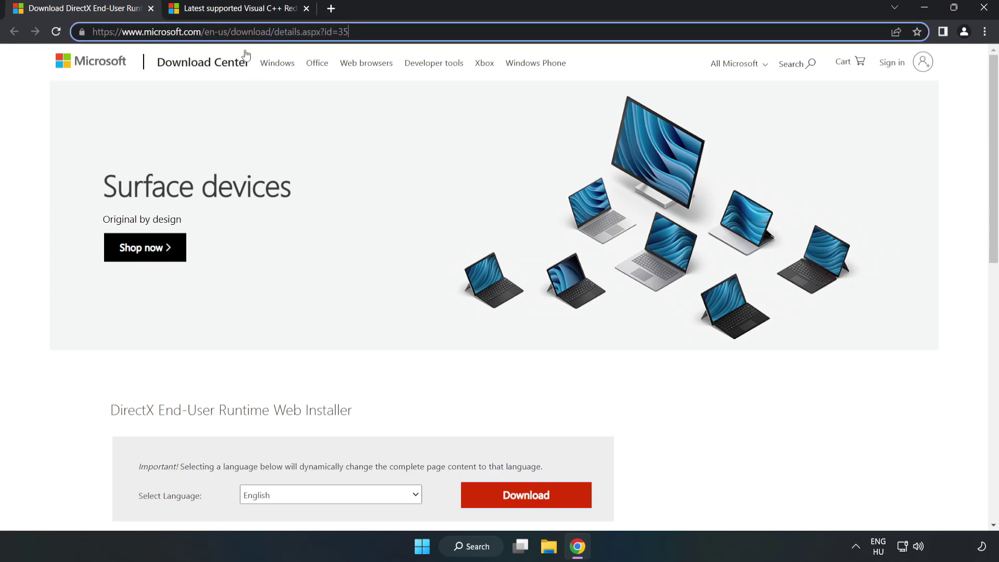
click(42, 119)
scroll(41, 119, down, 3)
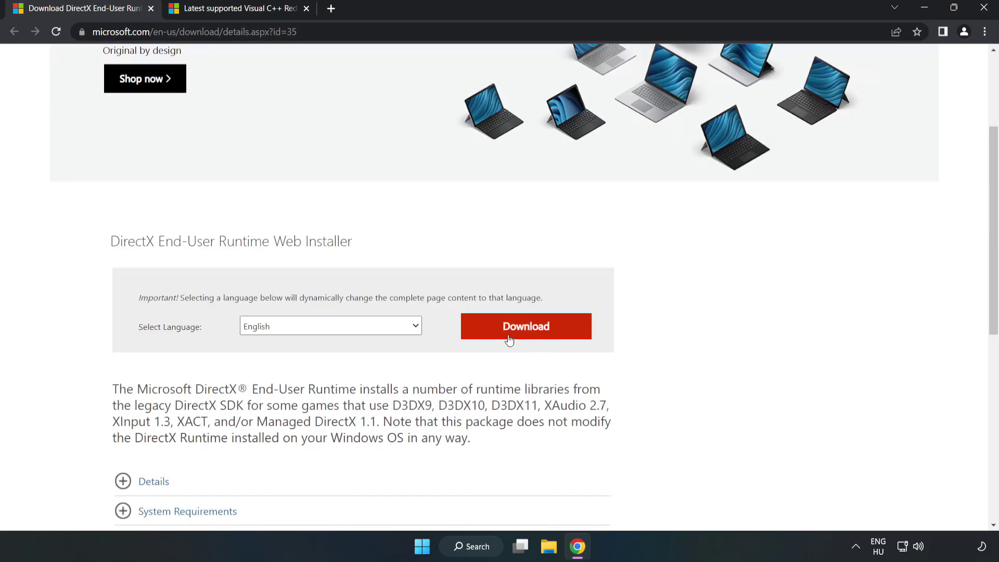
click(530, 333)
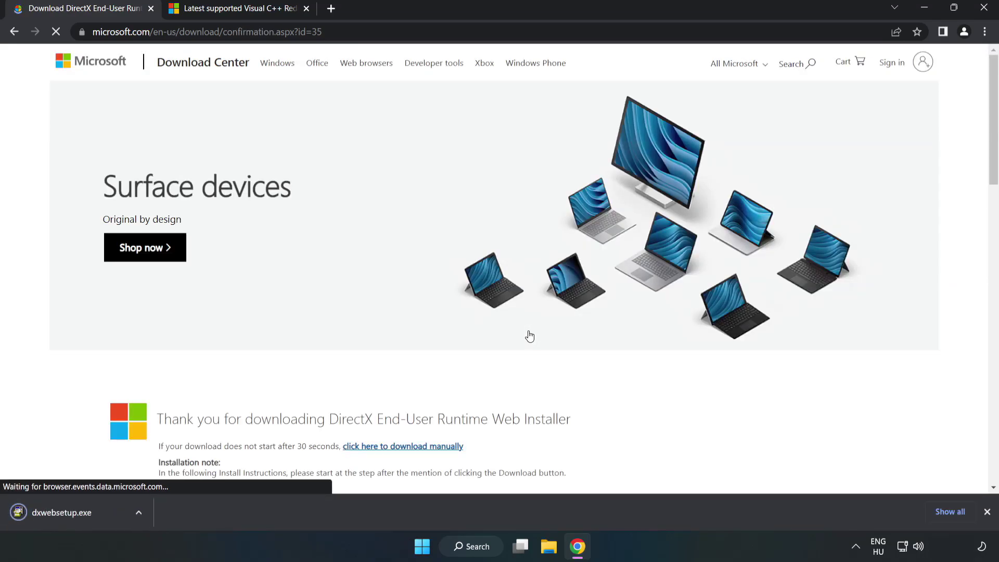
- Run dxwebsetup.exe, accept the licence and finish DirectX Setup, which finds a newer version already installed
click(73, 513)
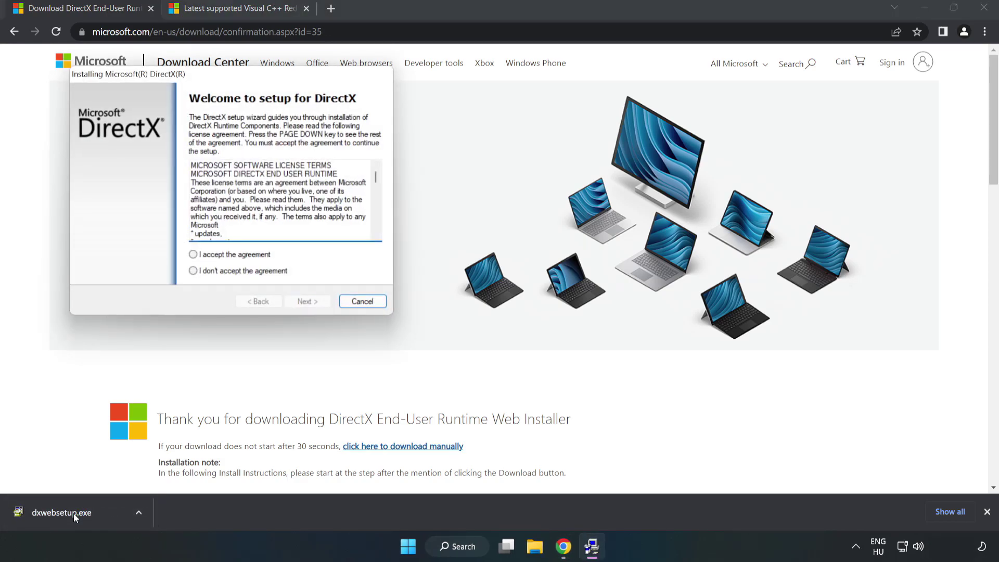
drag(227, 78, 487, 167)
drag(635, 264, 628, 319)
click(626, 323)
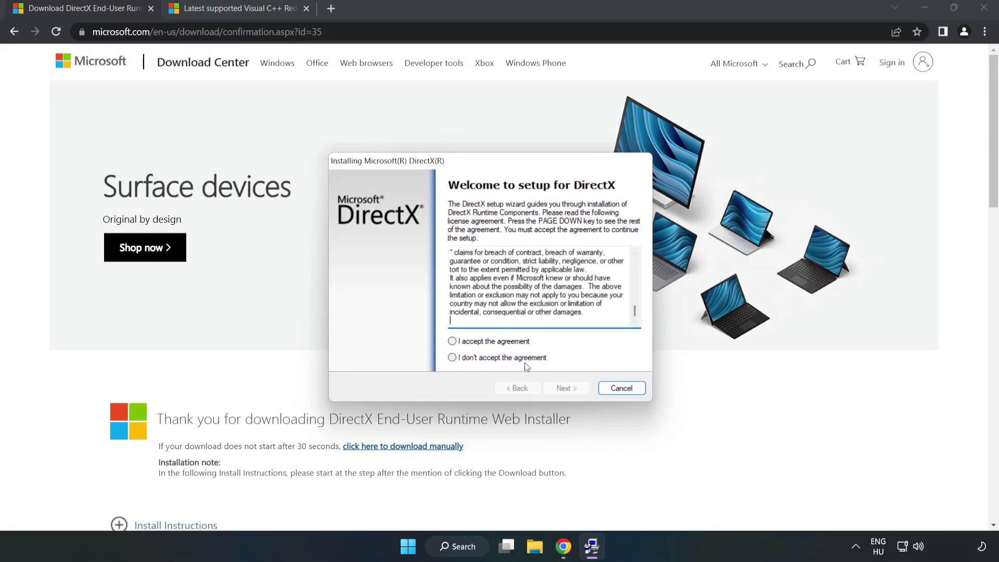
click(463, 342)
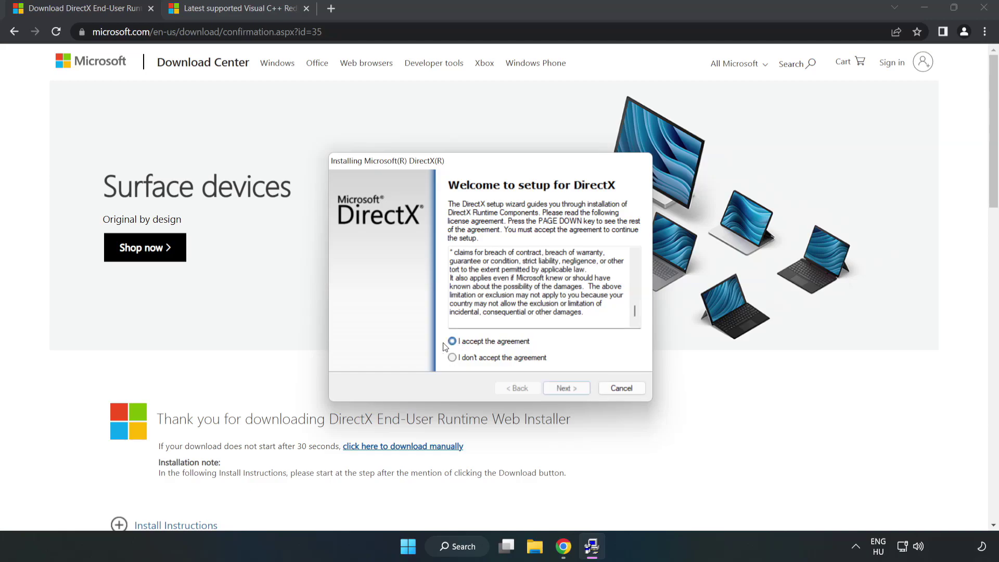
click(566, 388)
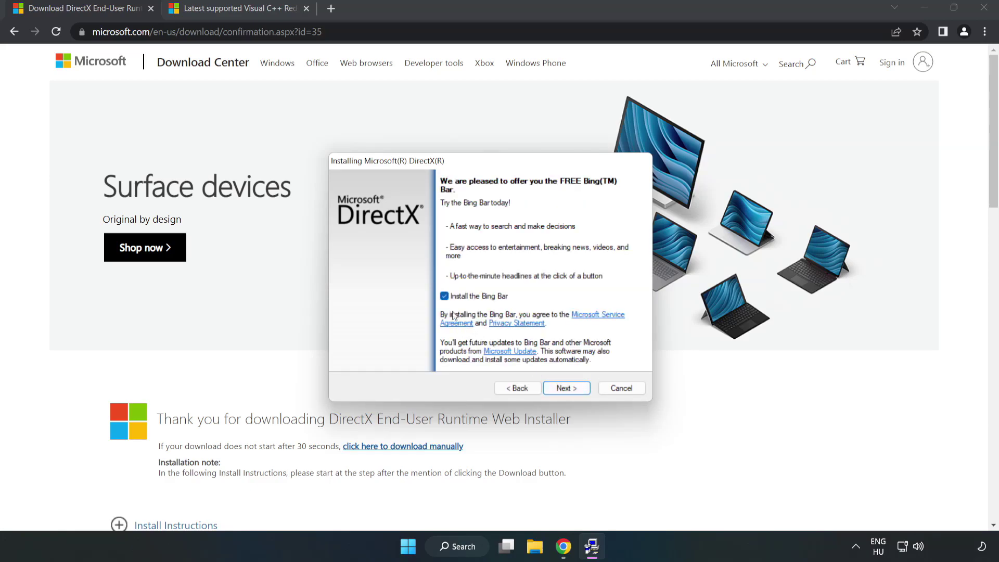
click(565, 388)
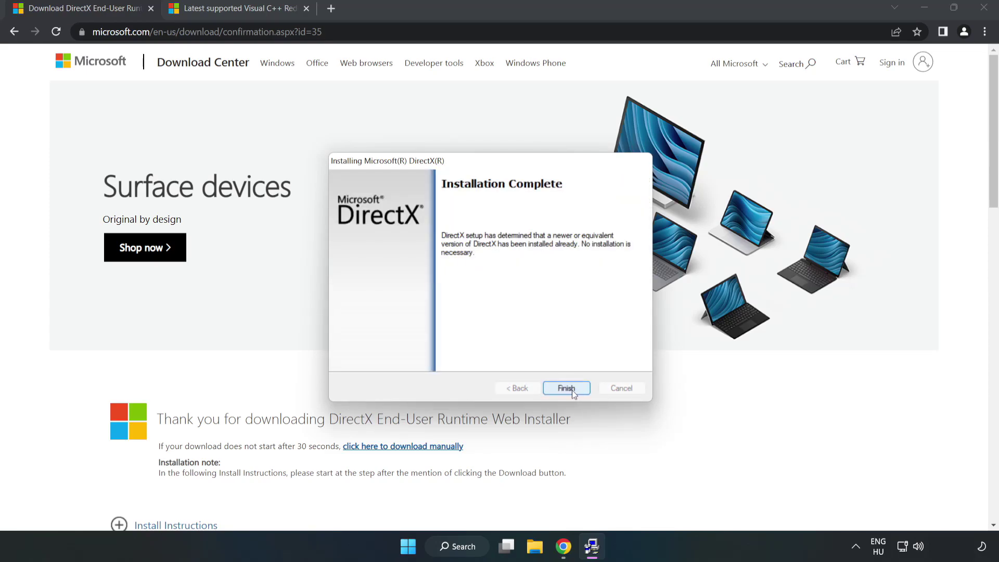
click(573, 391)
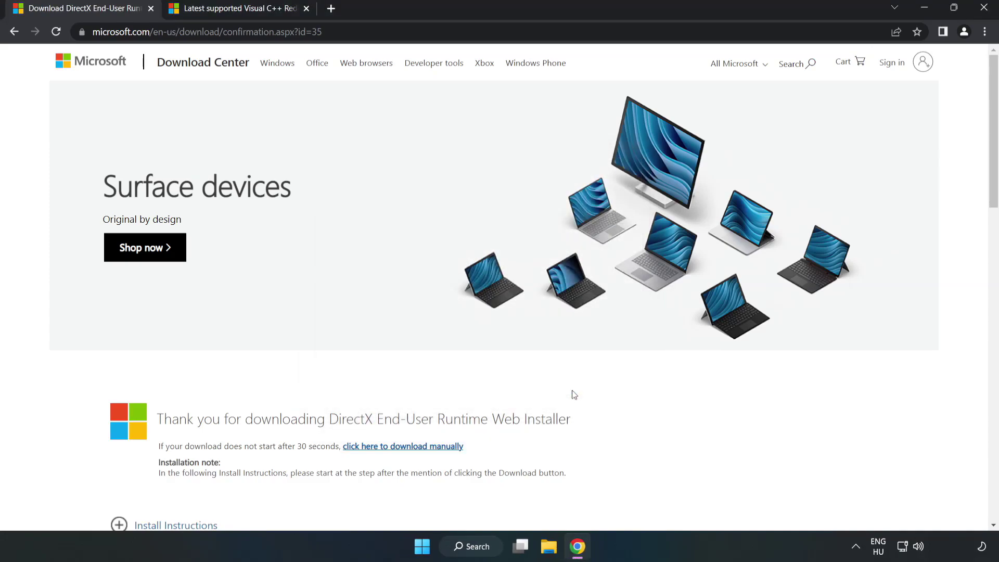
- From the Visual Studio 2015–2022 table, download the ARM64, x86 and x64 vc_redist installers
click(150, 10)
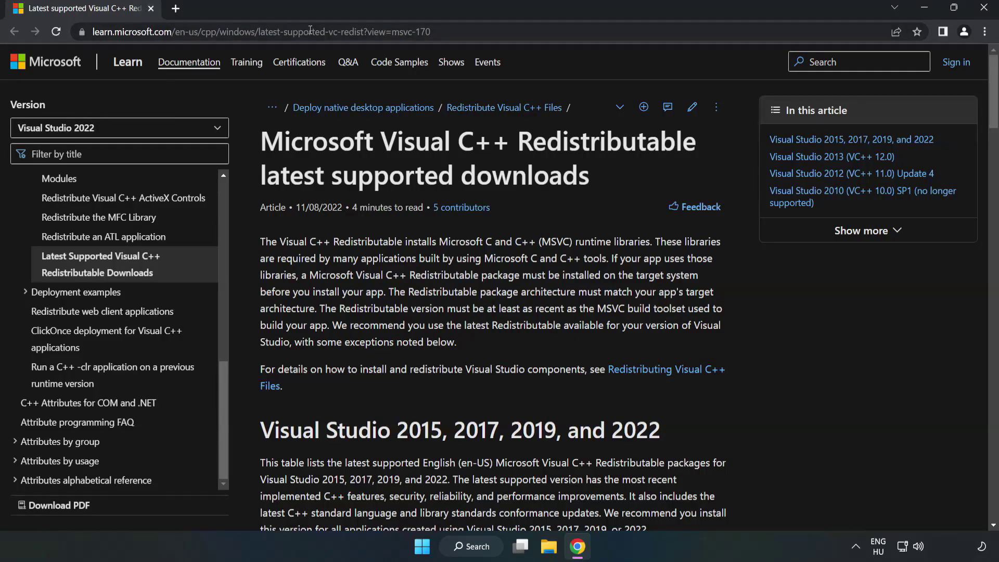
click(485, 32)
drag(484, 31, 361, 32)
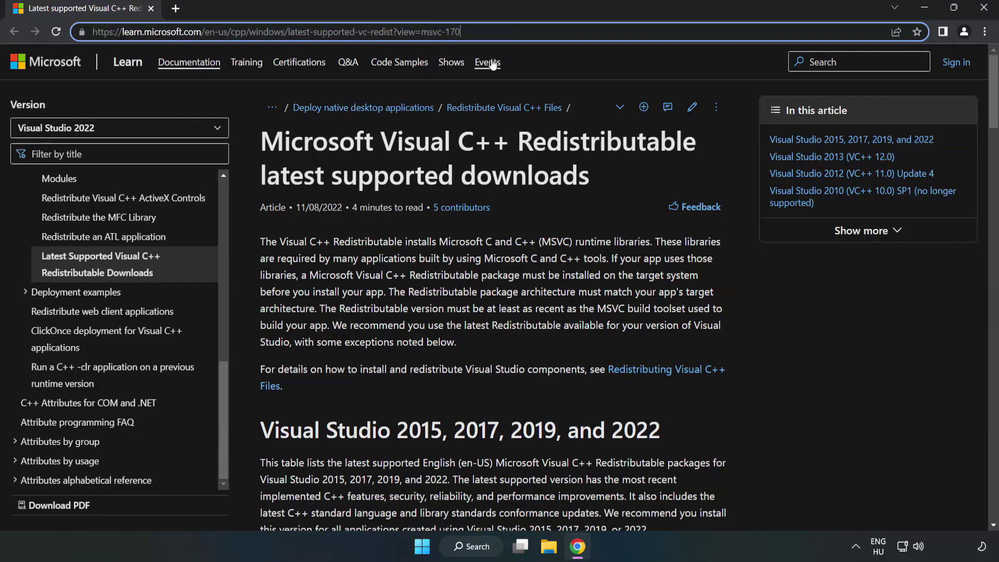
click(399, 187)
scroll(399, 186, down, 6)
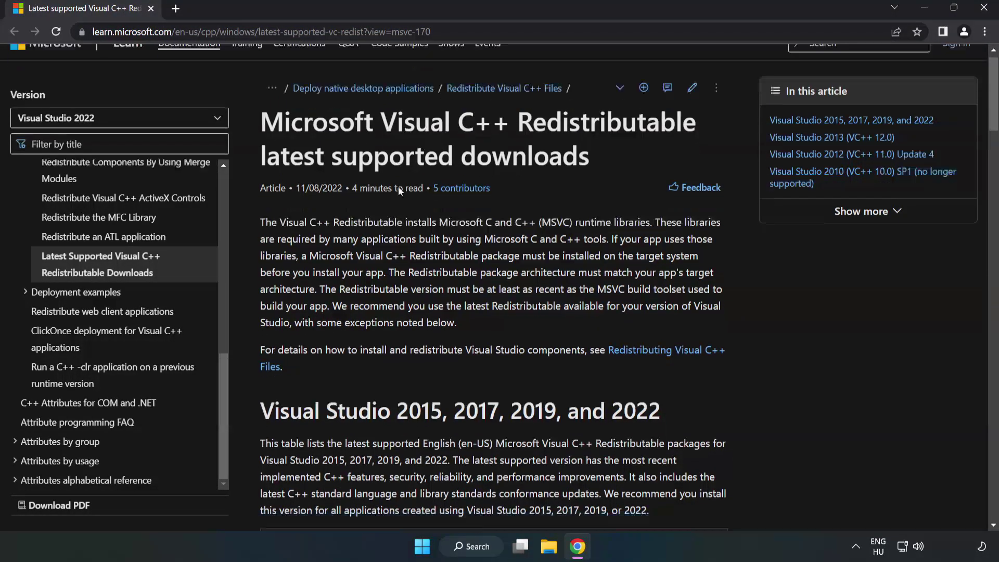
scroll(403, 195, down, 1)
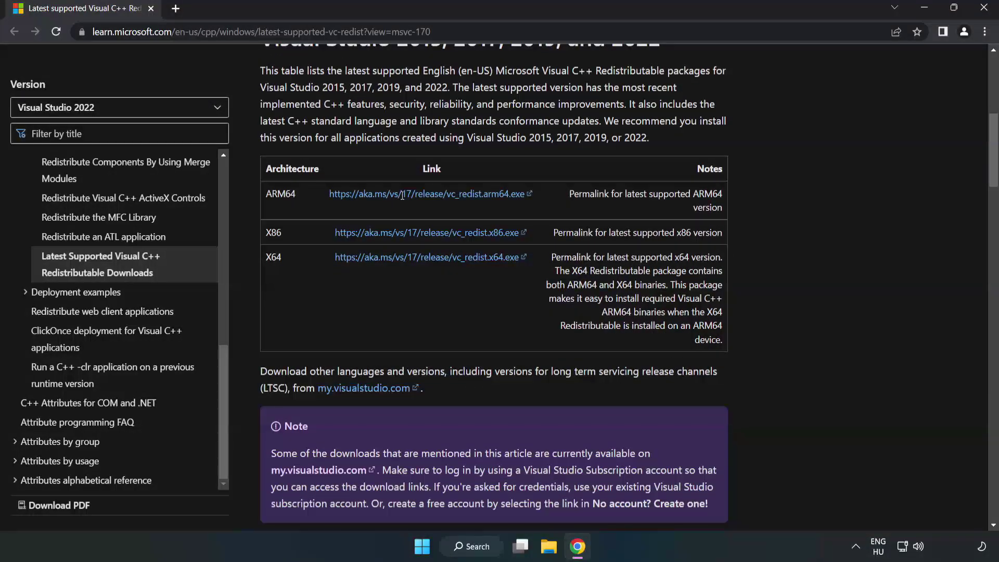
scroll(402, 195, up, 1)
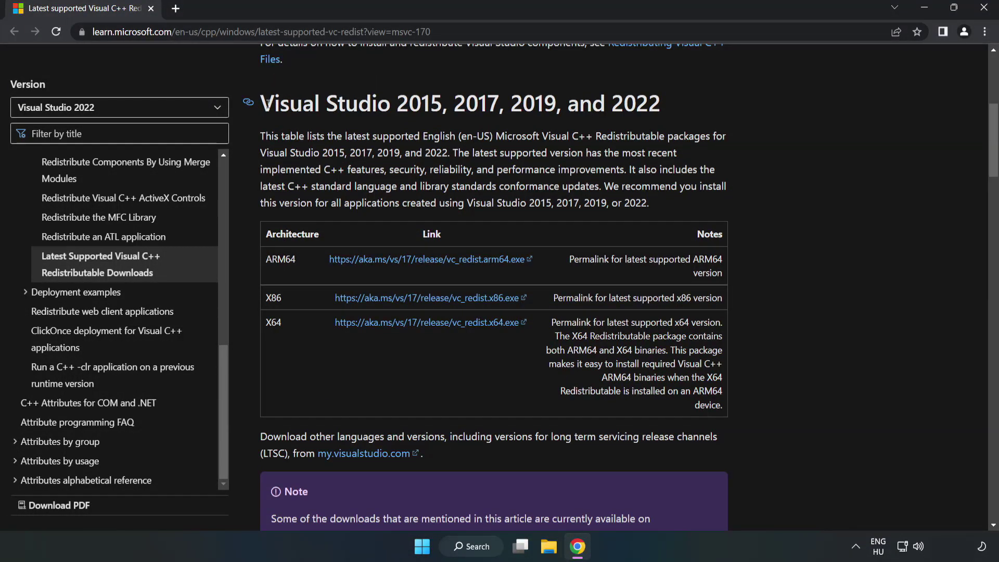
drag(259, 108, 661, 107)
click(620, 131)
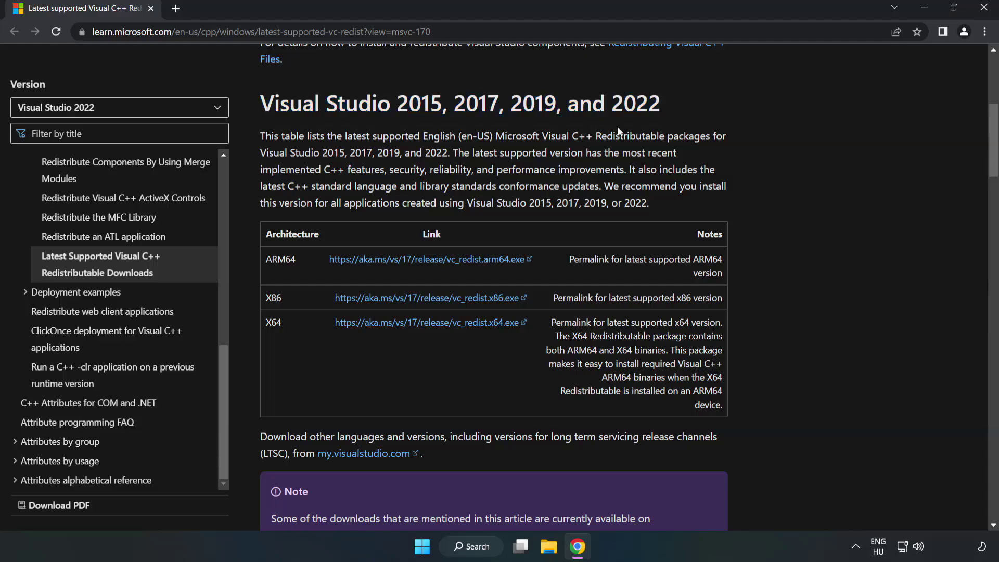
click(411, 259)
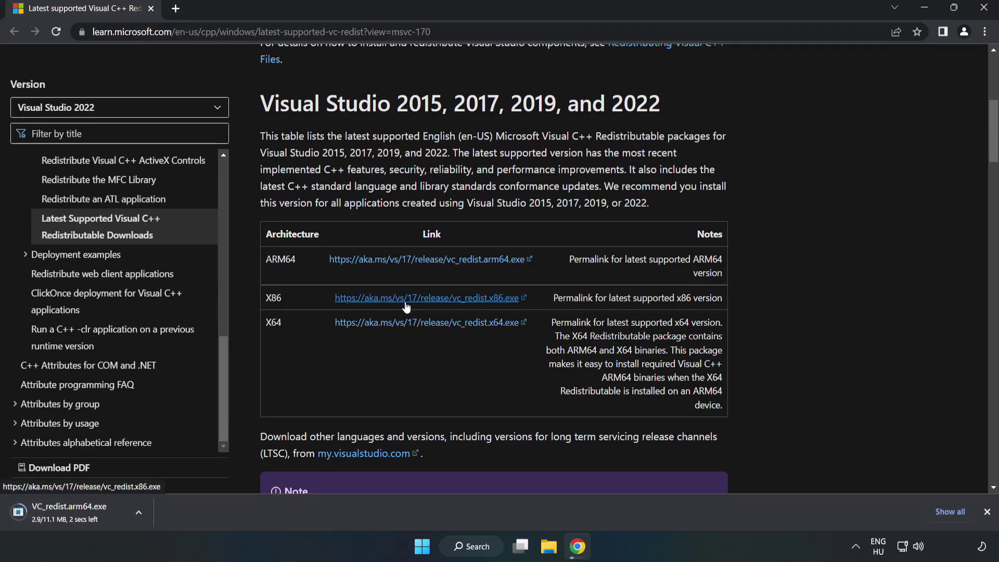
click(406, 305)
click(419, 324)
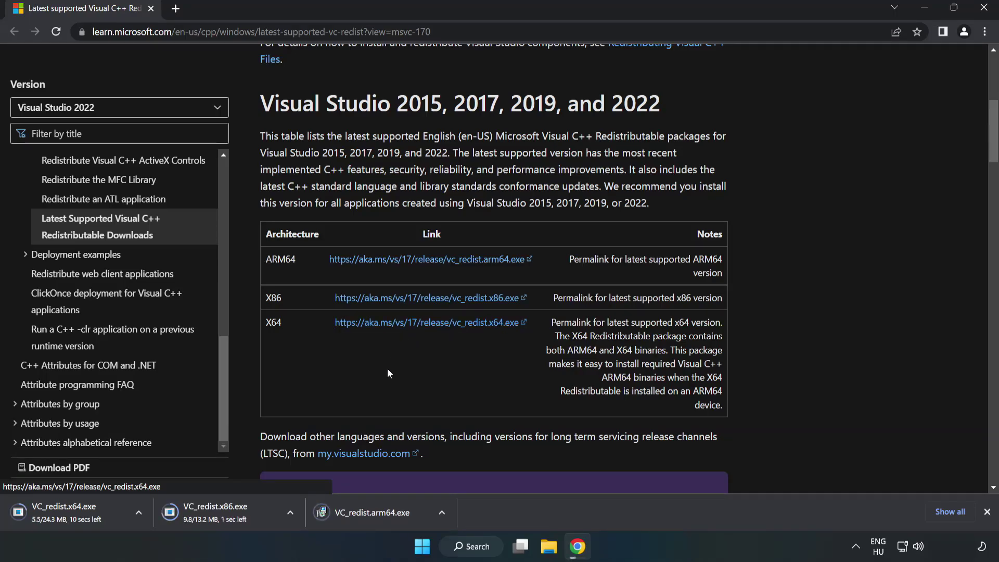
- Run VC_redist.arm64.exe and agree to install; close it after error 0x80070661 (unsupported processor)
click(381, 513)
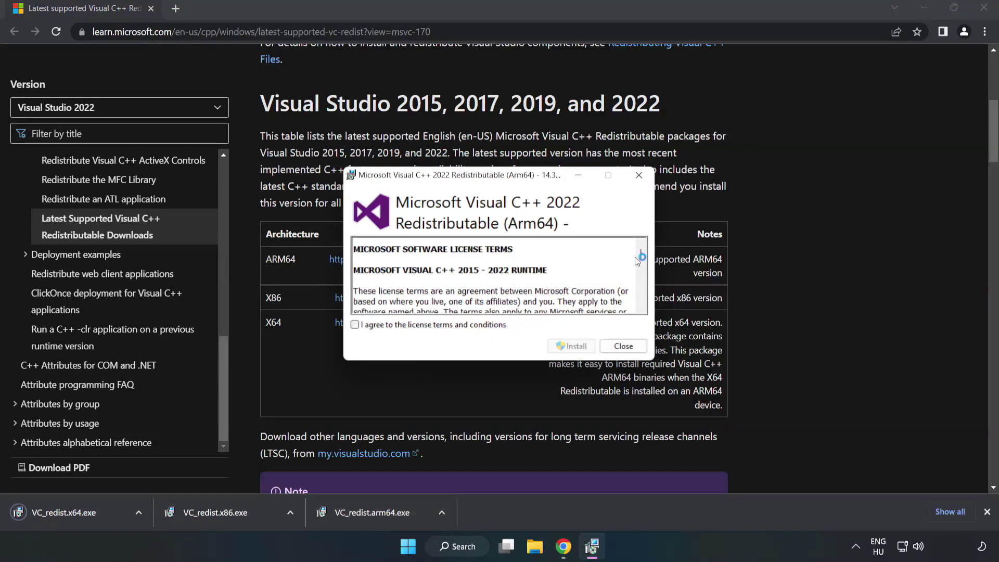
drag(641, 255, 643, 307)
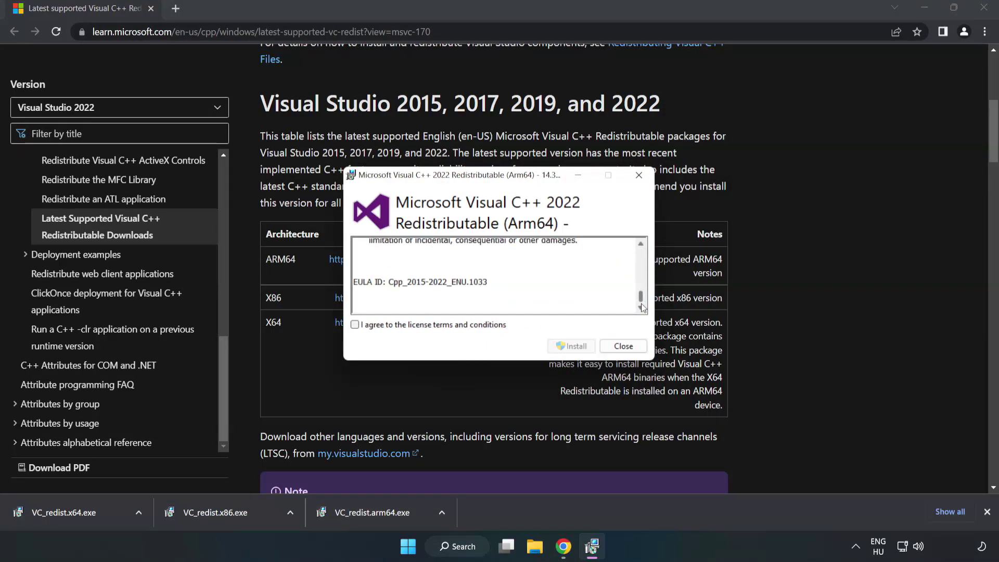
click(355, 325)
click(571, 346)
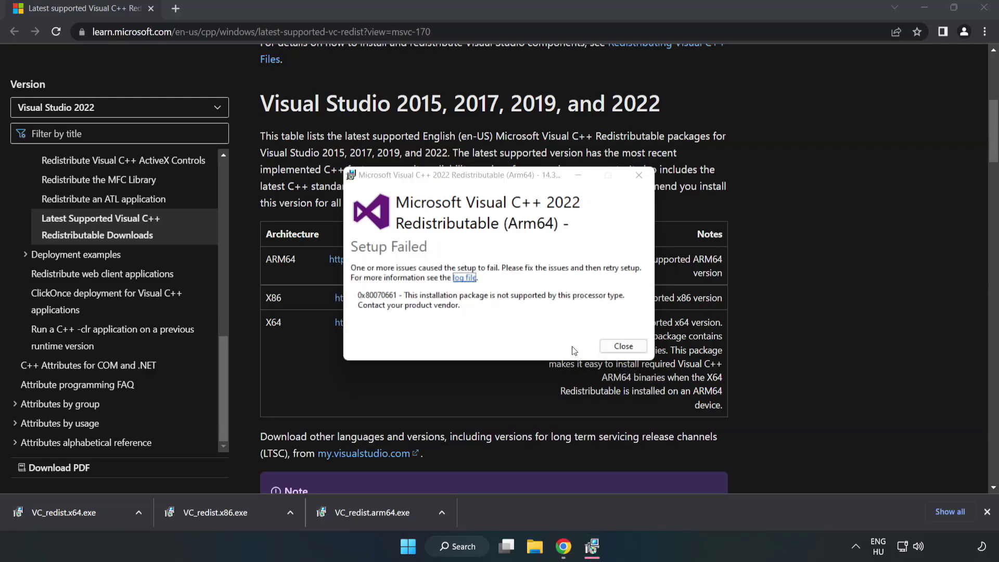
click(623, 346)
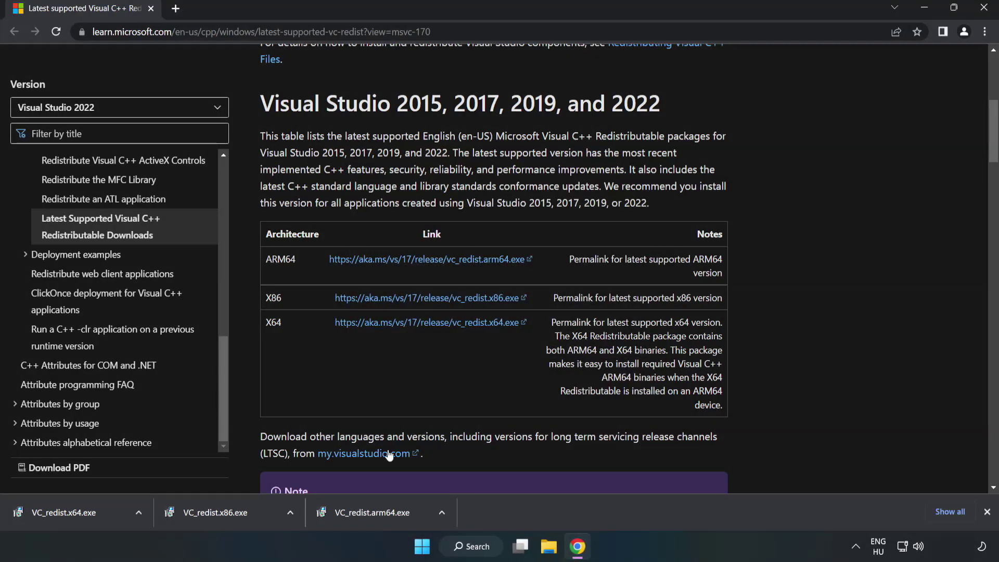
- Run VC_redist.x86.exe, agree to the licence, install Redistributable 14.34.31931, then close setup
click(221, 512)
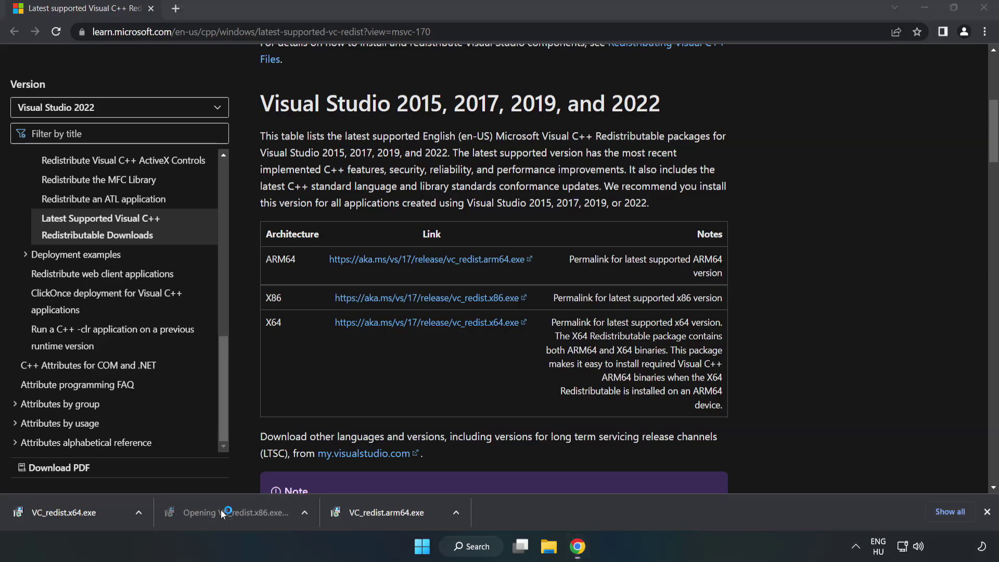
drag(640, 255, 640, 312)
click(355, 325)
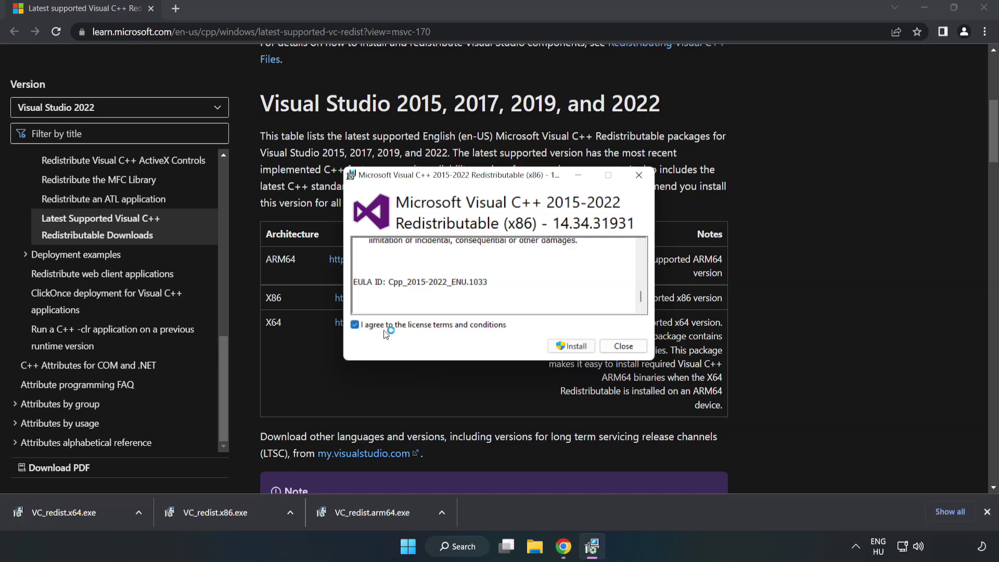
click(567, 347)
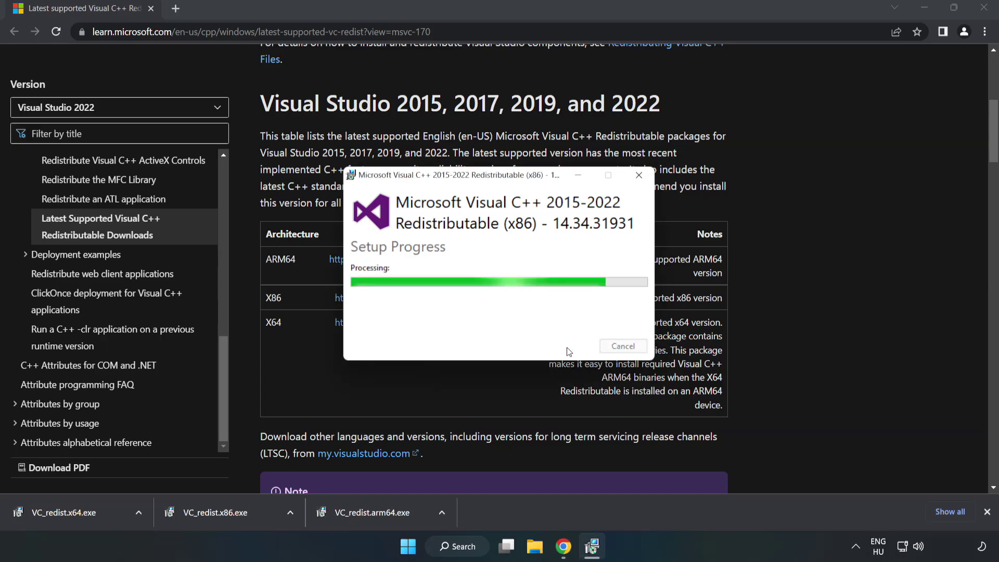
click(623, 346)
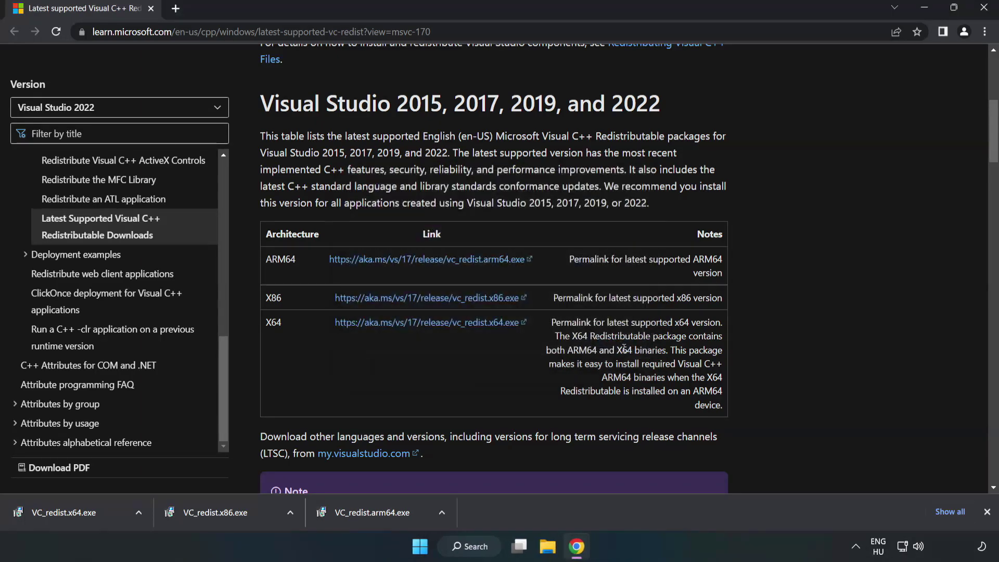
- Run VC_redist.x64.exe, agree to the licence, install Redistributable 14.34.31931, then close setup
click(54, 509)
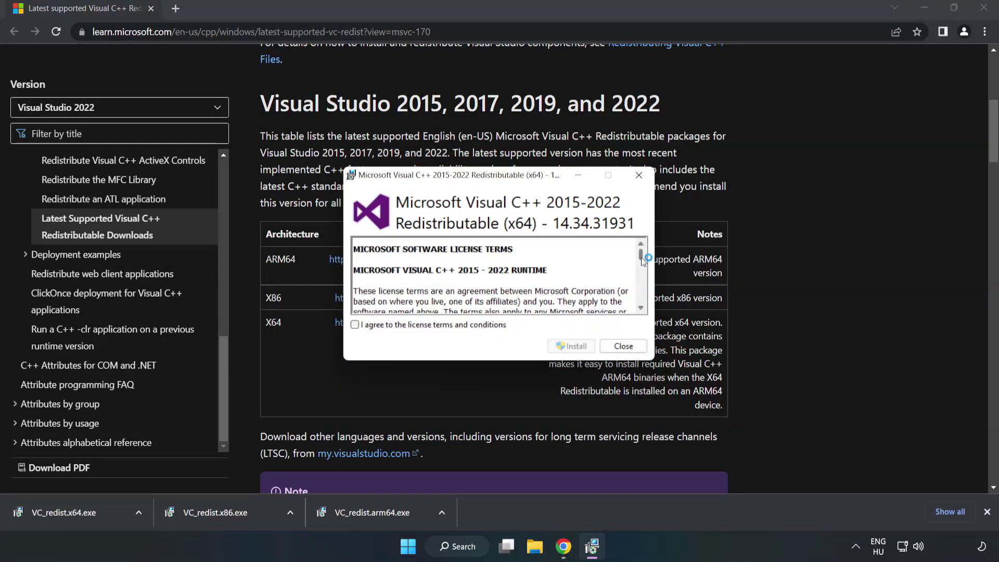
drag(641, 257, 642, 304)
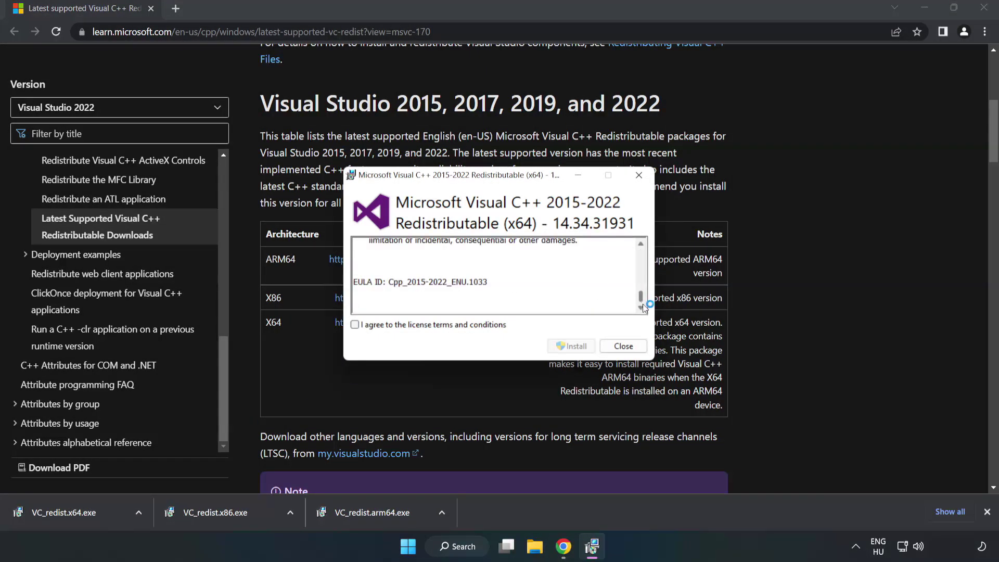
click(354, 324)
click(568, 346)
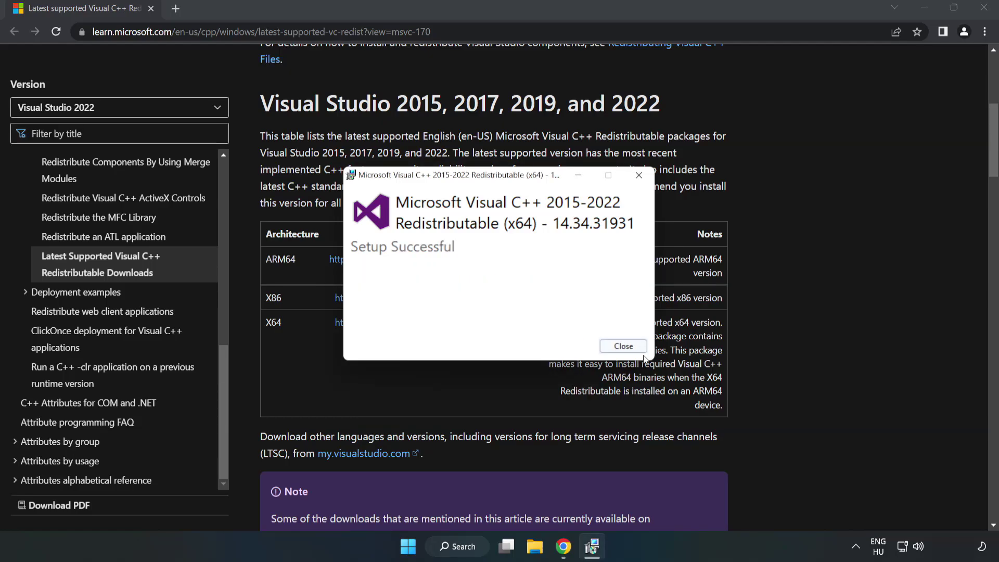
click(623, 346)
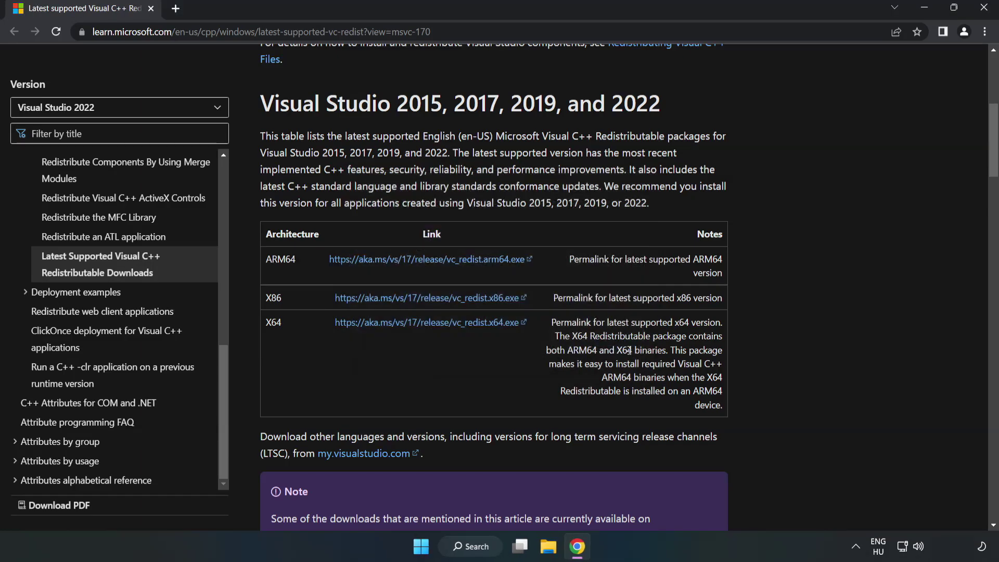
- Close Chrome and launch Command Prompt as administrator from a Windows search for cmd
click(985, 8)
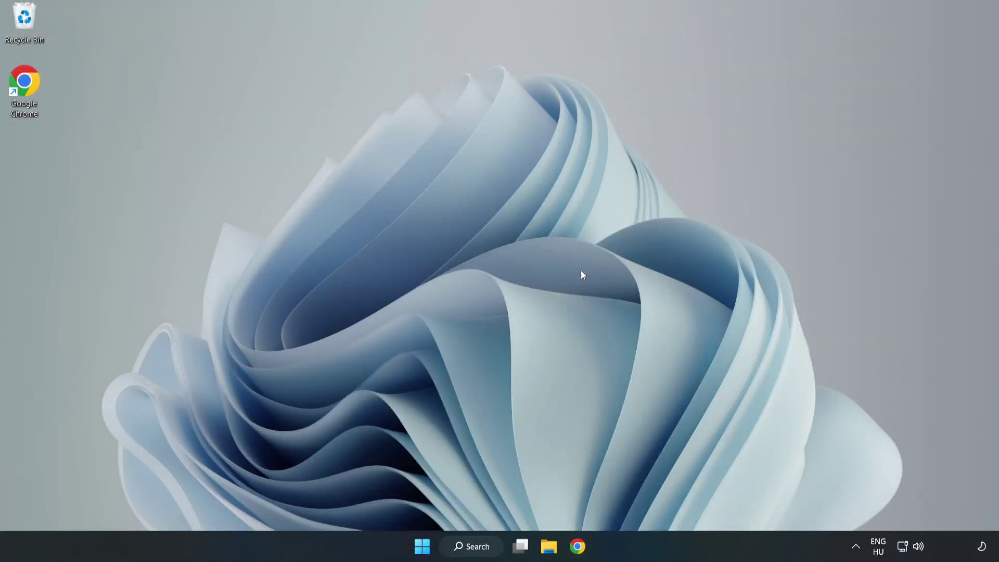
click(473, 546)
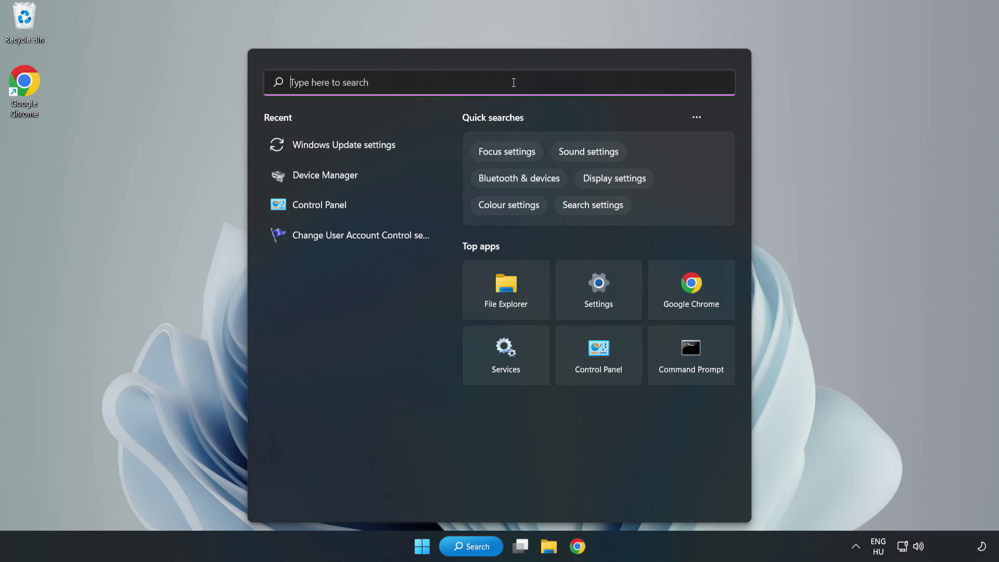
text(cmd)
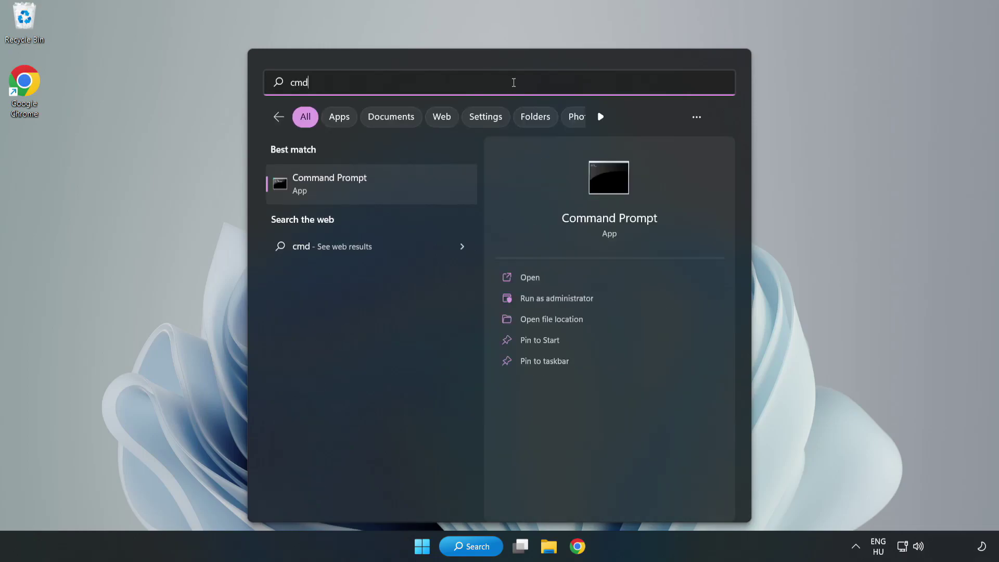
right_click(394, 189)
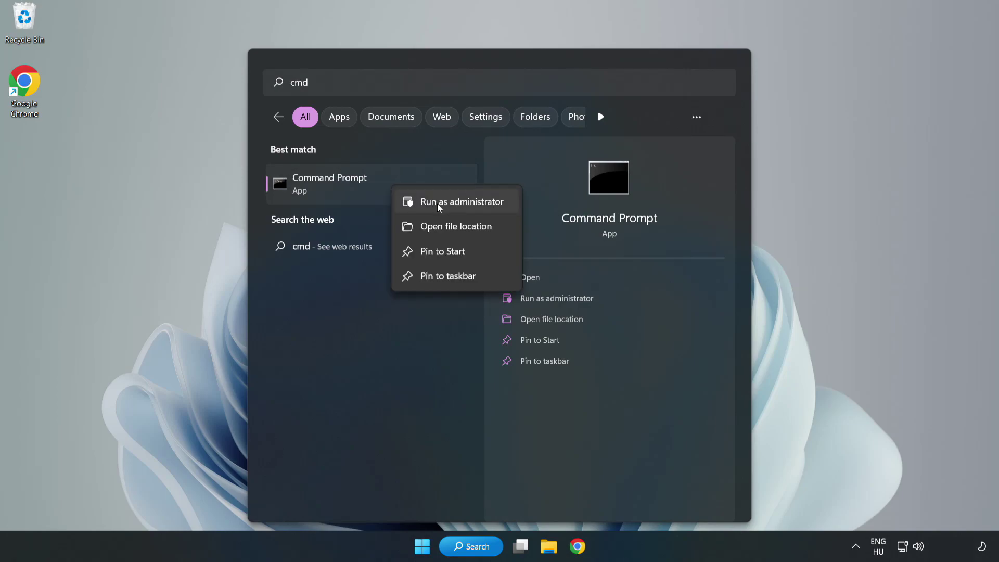
click(432, 203)
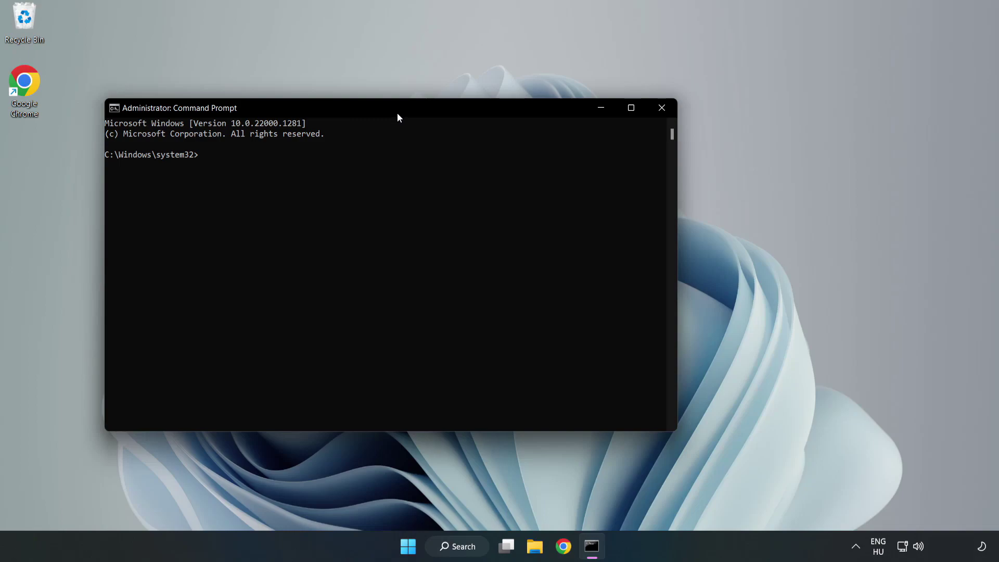
drag(397, 113, 508, 114)
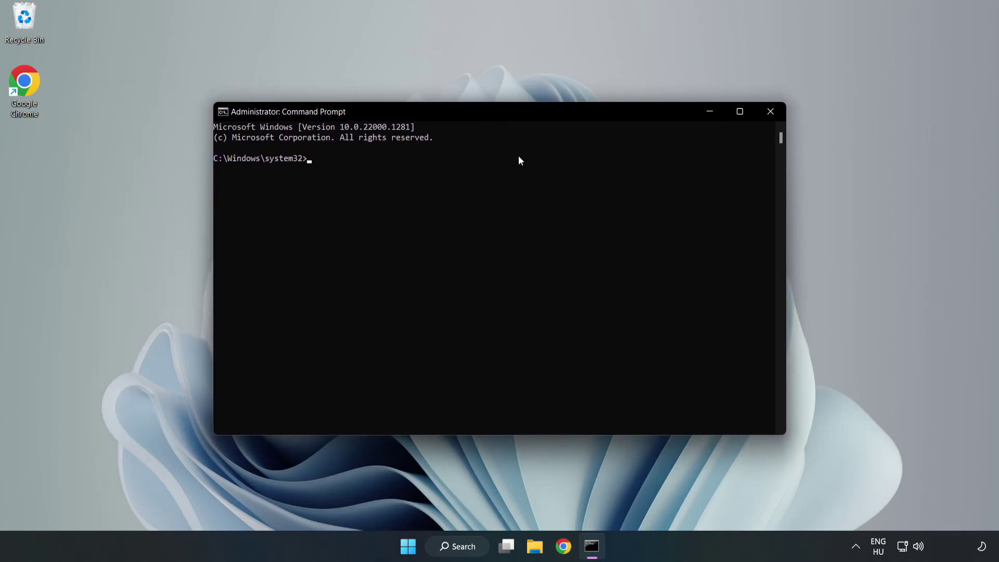
- Run sfc /scannow and let verification reach 100% with no integrity violations found
text(sfc )
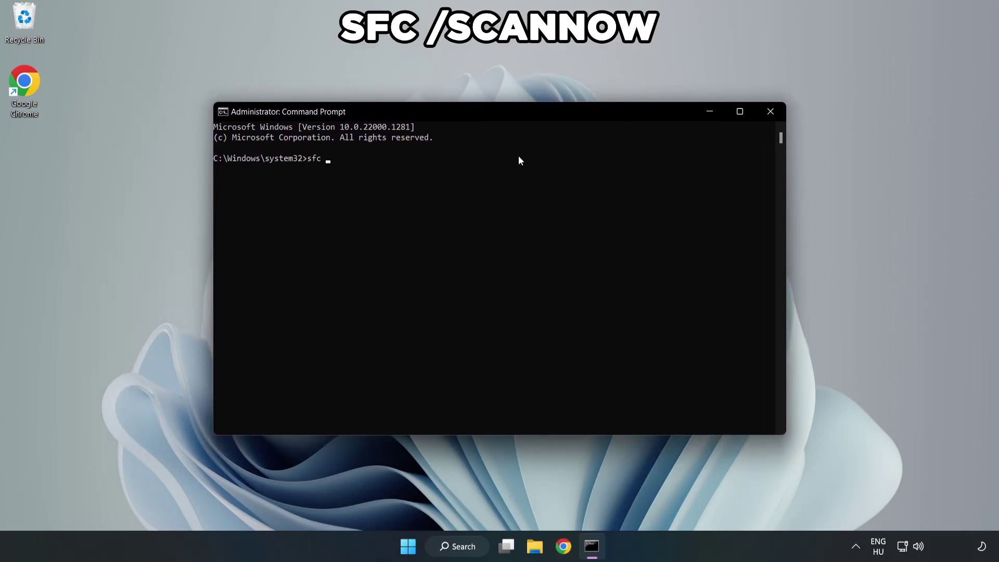
text(/scannow)
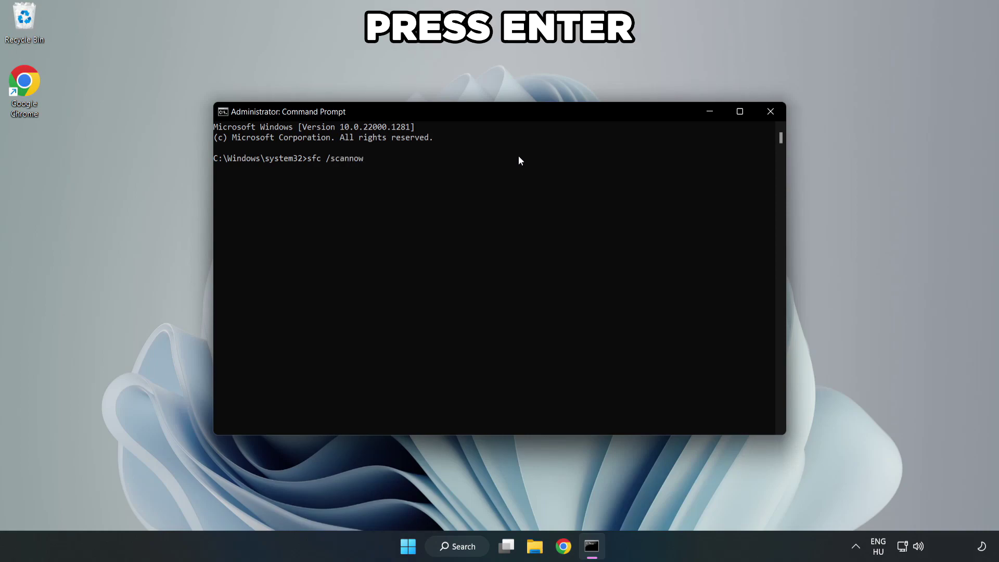
key(Return)
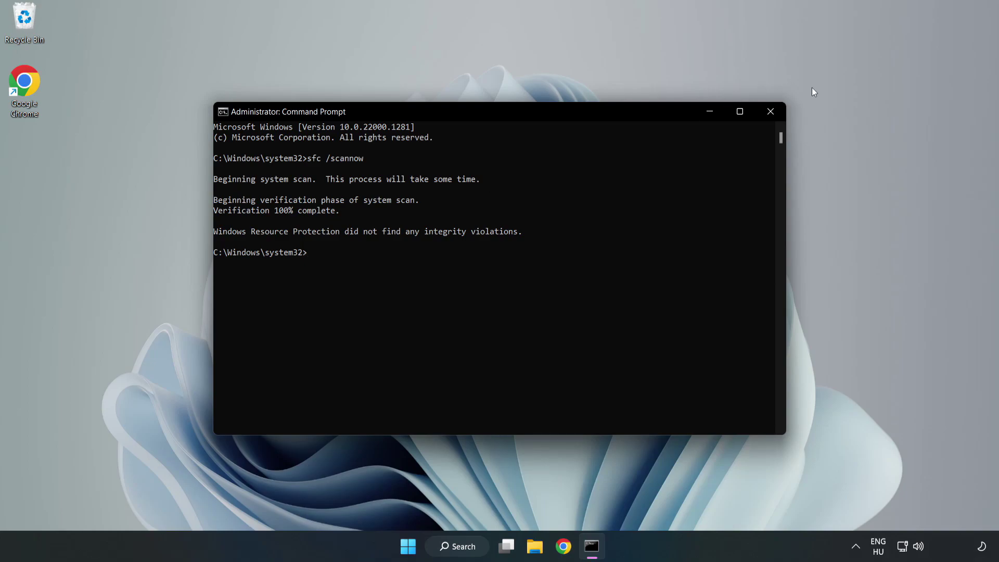
- Close Command Prompt and show the Start menu's power options, including Restart
click(770, 117)
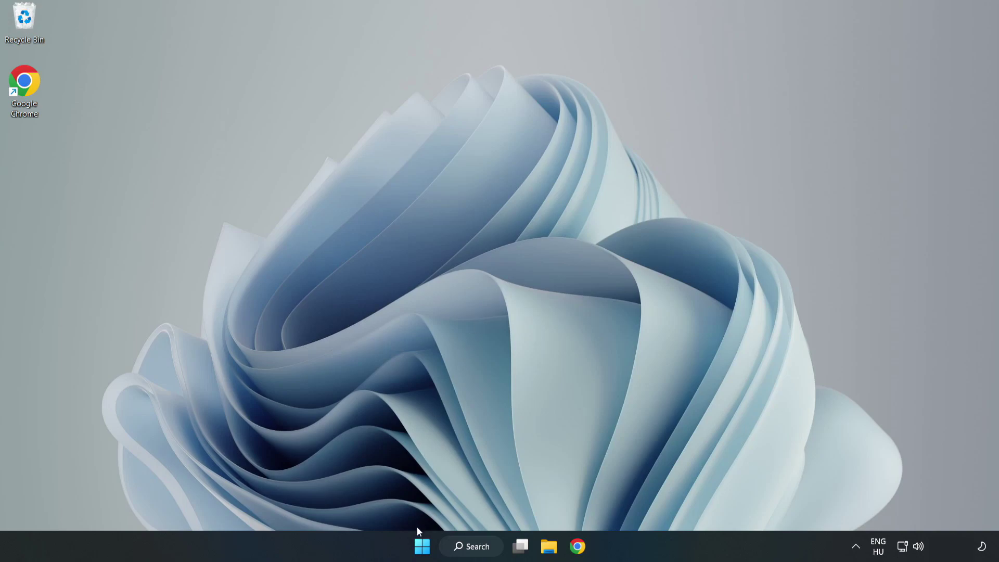
click(422, 546)
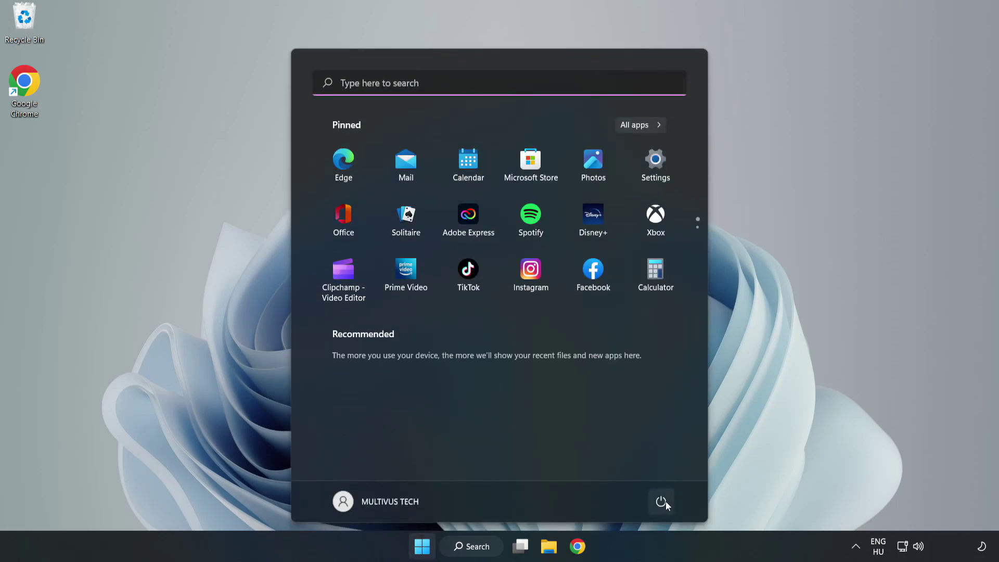
click(662, 502)
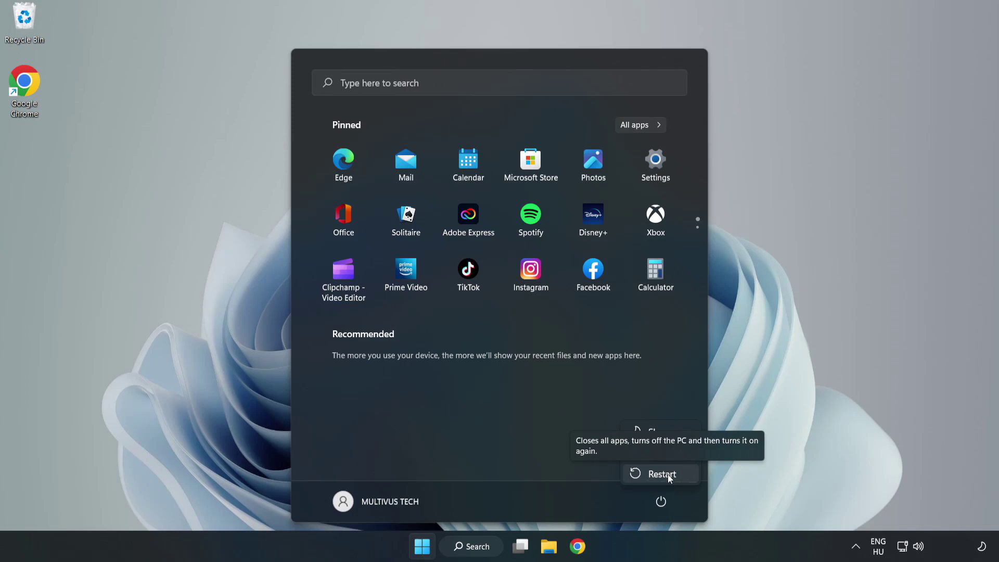